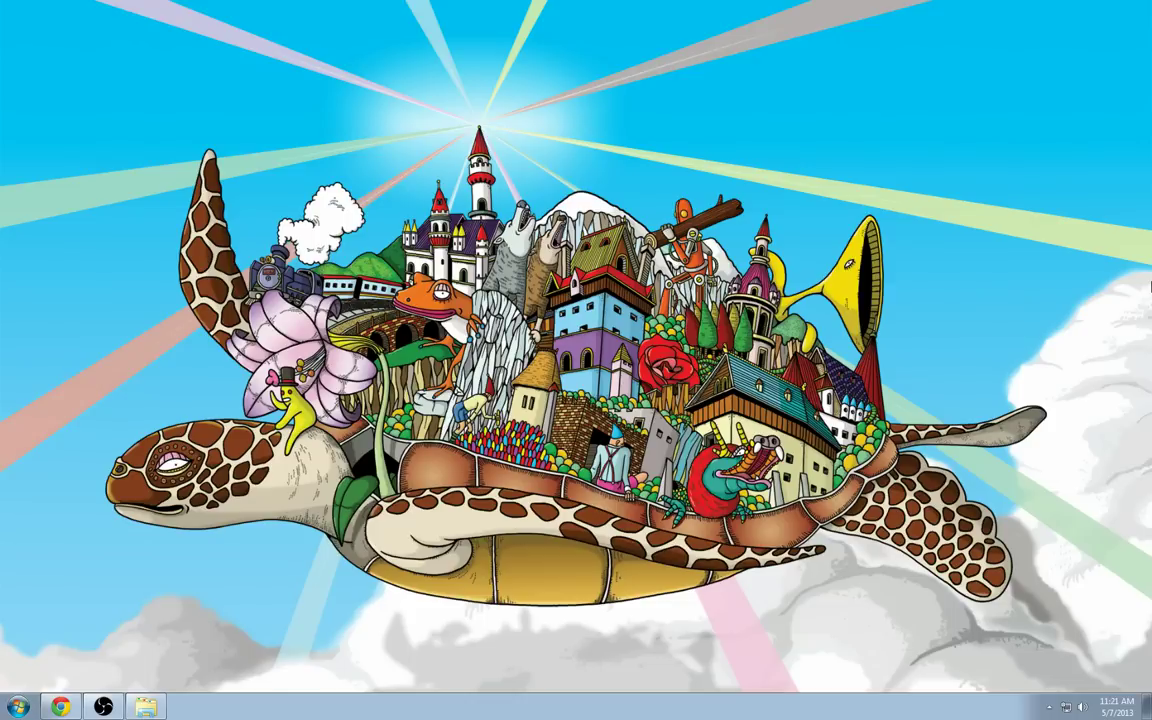
Step: Bring up the OBS window centred on screen and check the Scenes and Sources context menus
left_click(103, 706)
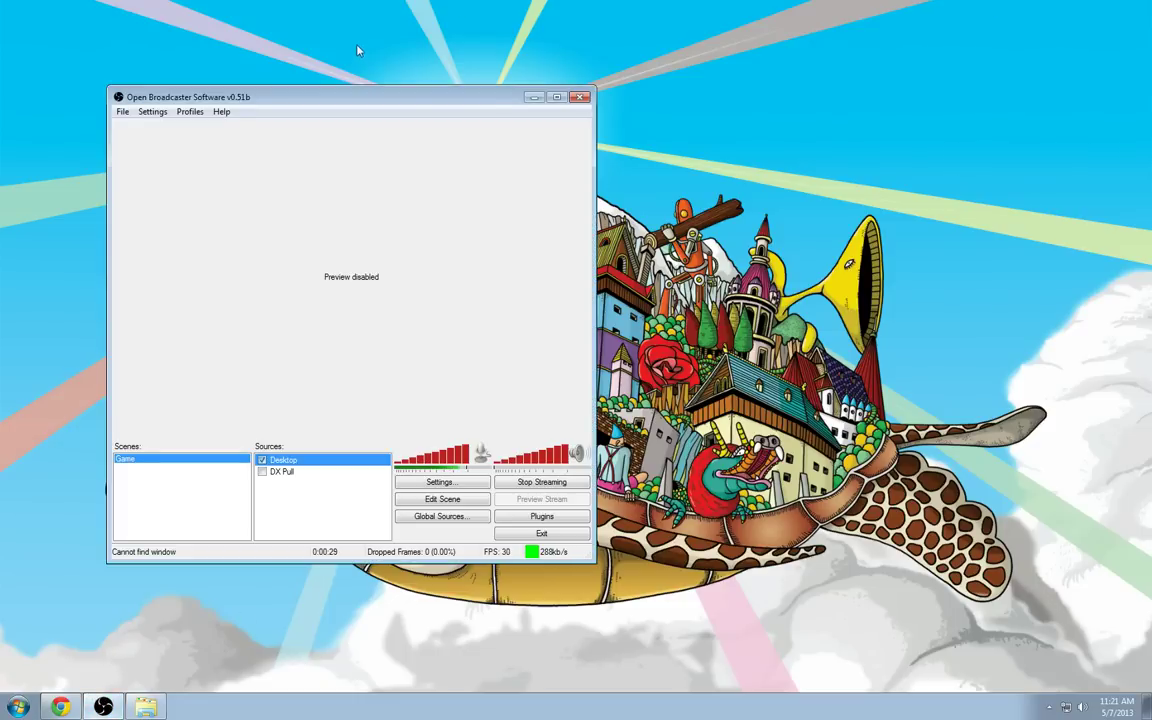
left_click_drag(315, 98, 557, 102)
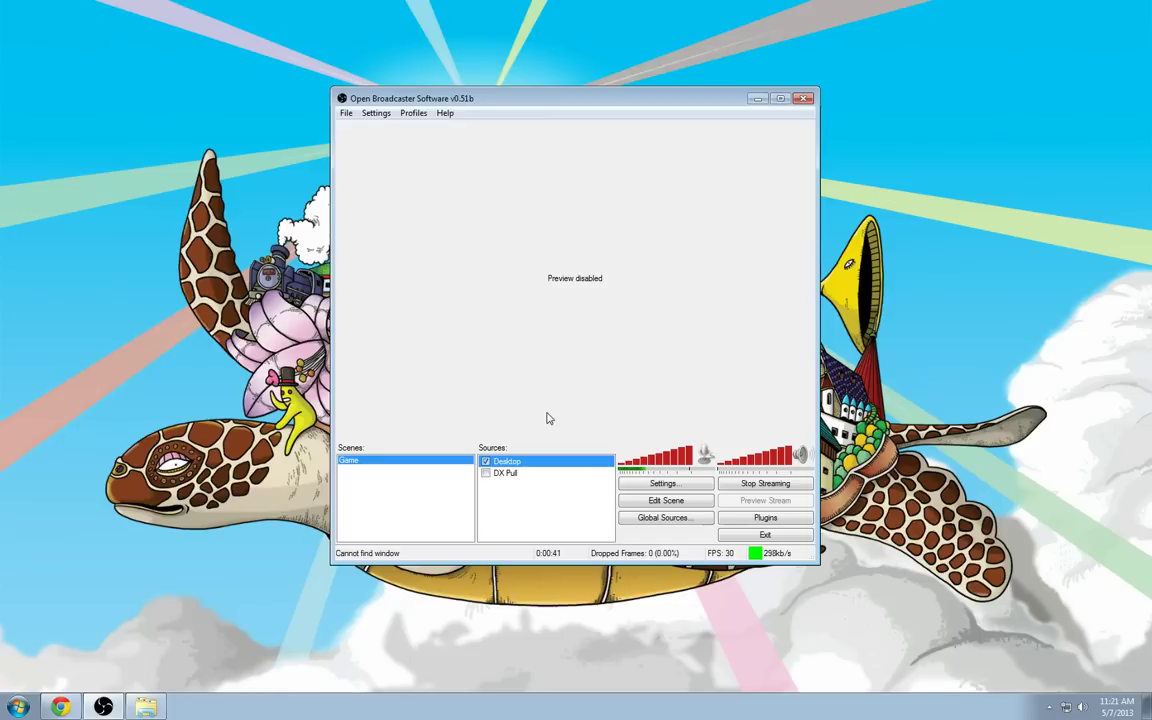
right_click(364, 505)
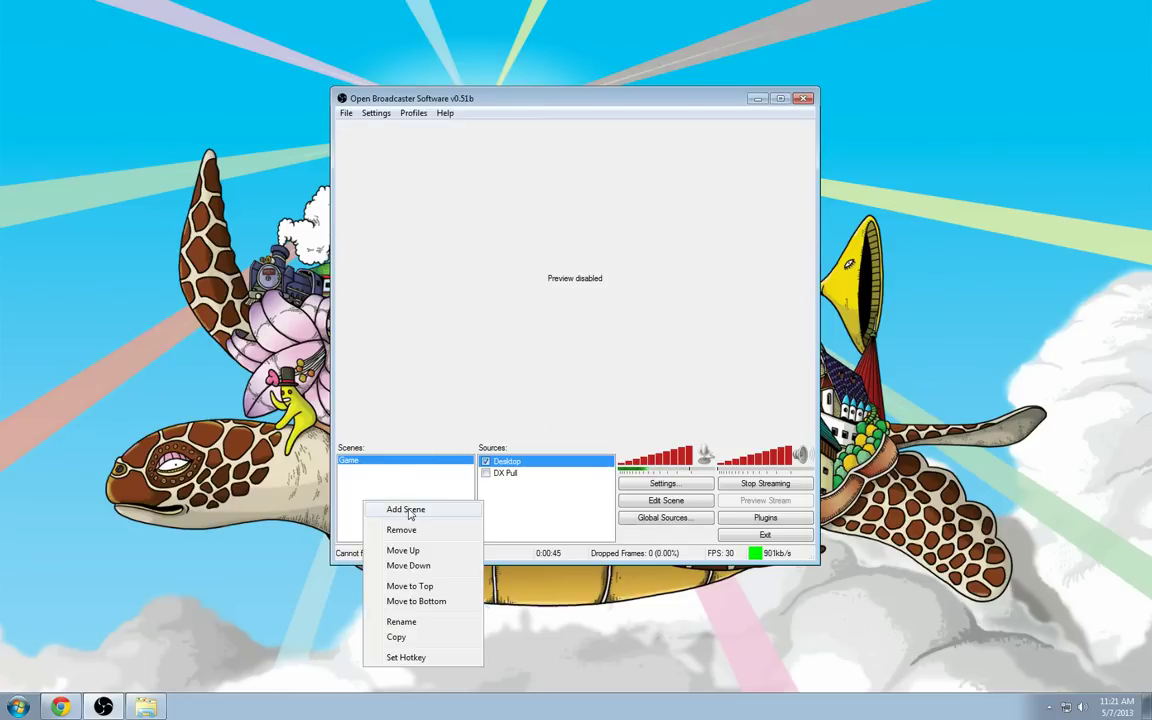
left_click(451, 361)
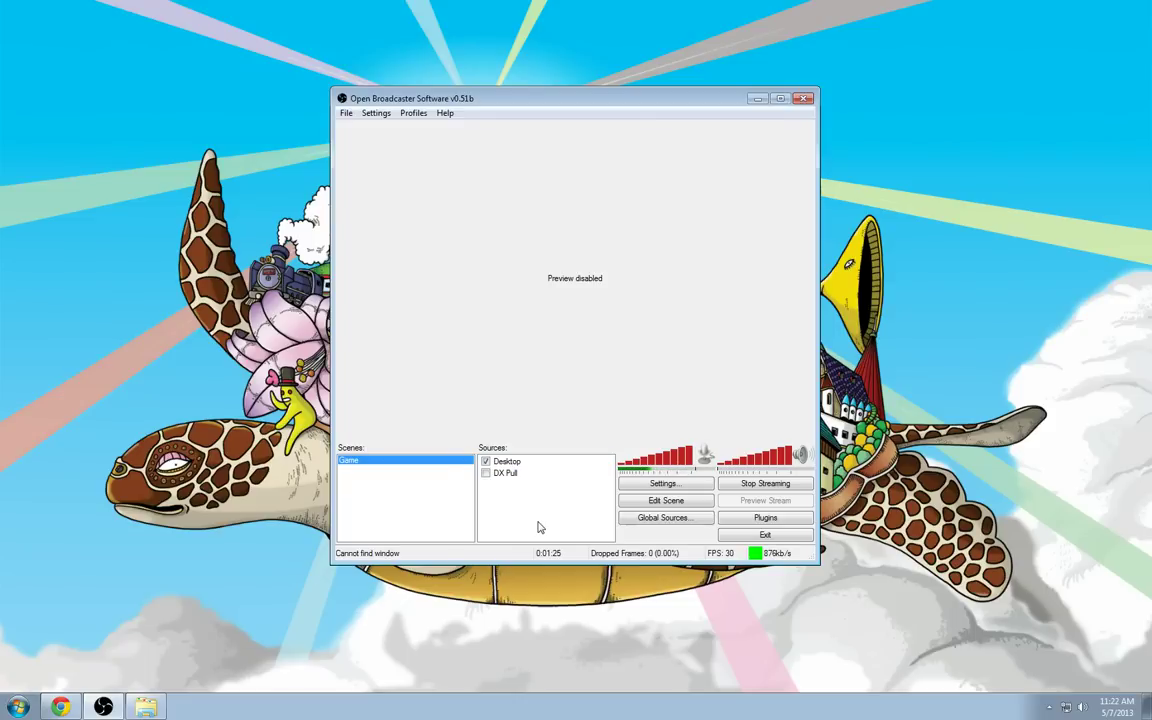
right_click(538, 525)
Step: Look through the Add source types twice without adding any, then open Settings
mouse_move(558, 533)
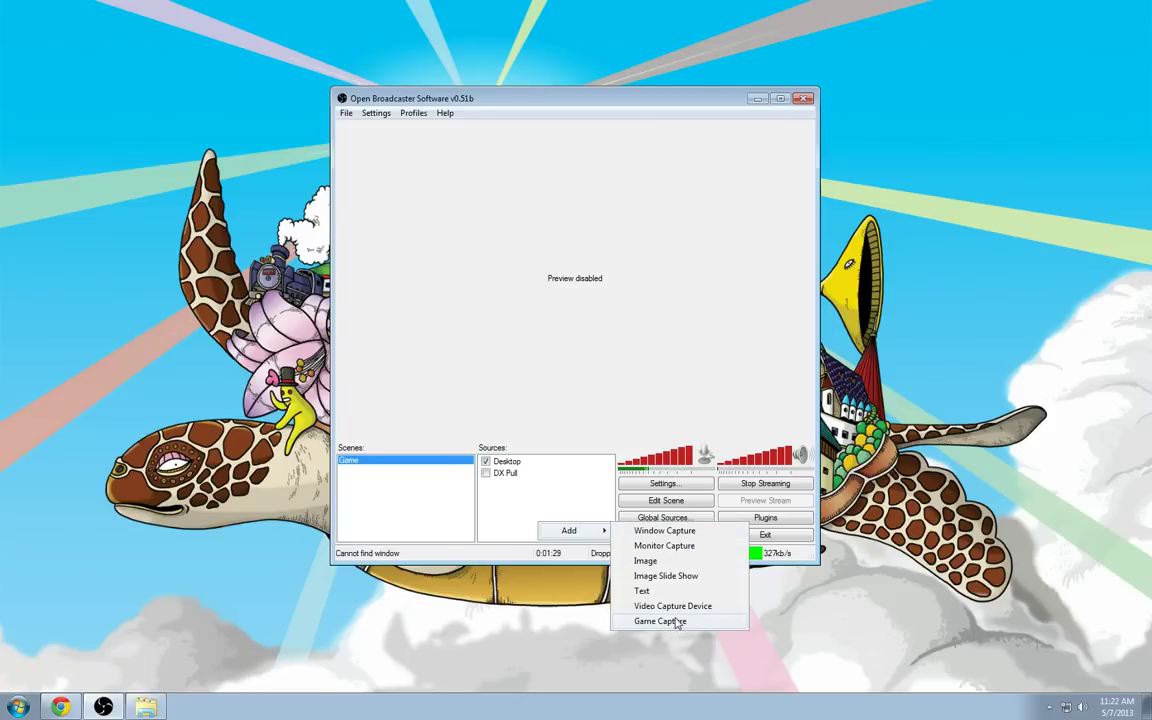
left_click(589, 399)
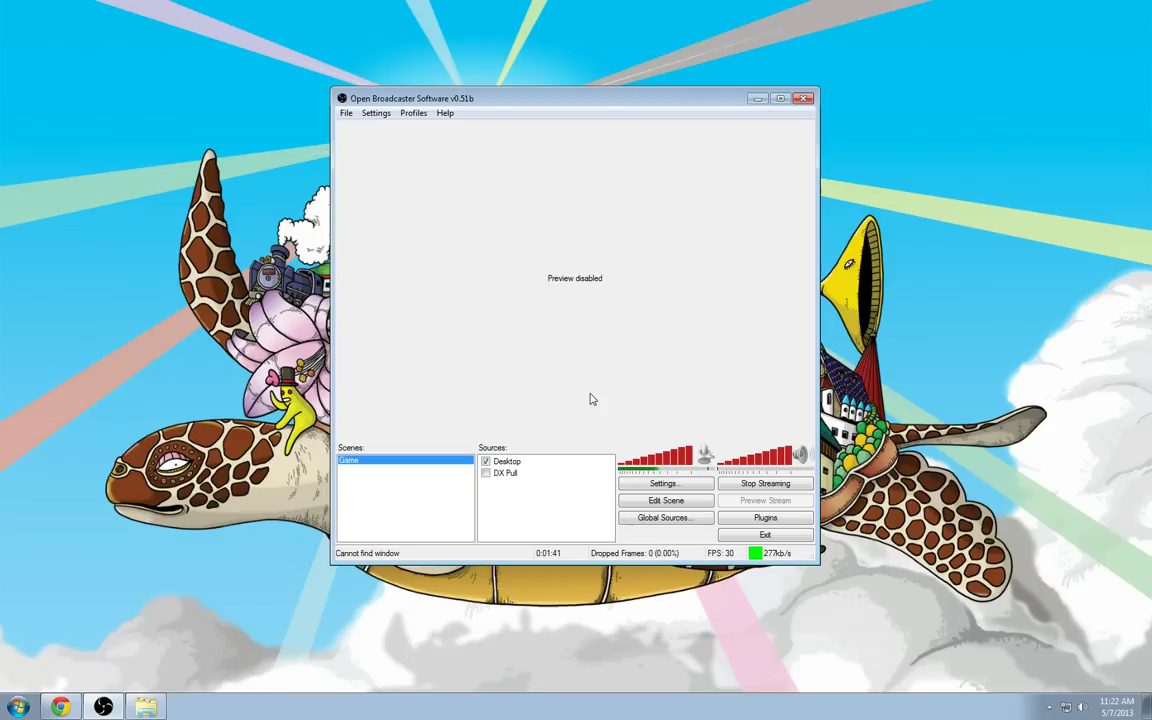
right_click(565, 502)
mouse_move(592, 512)
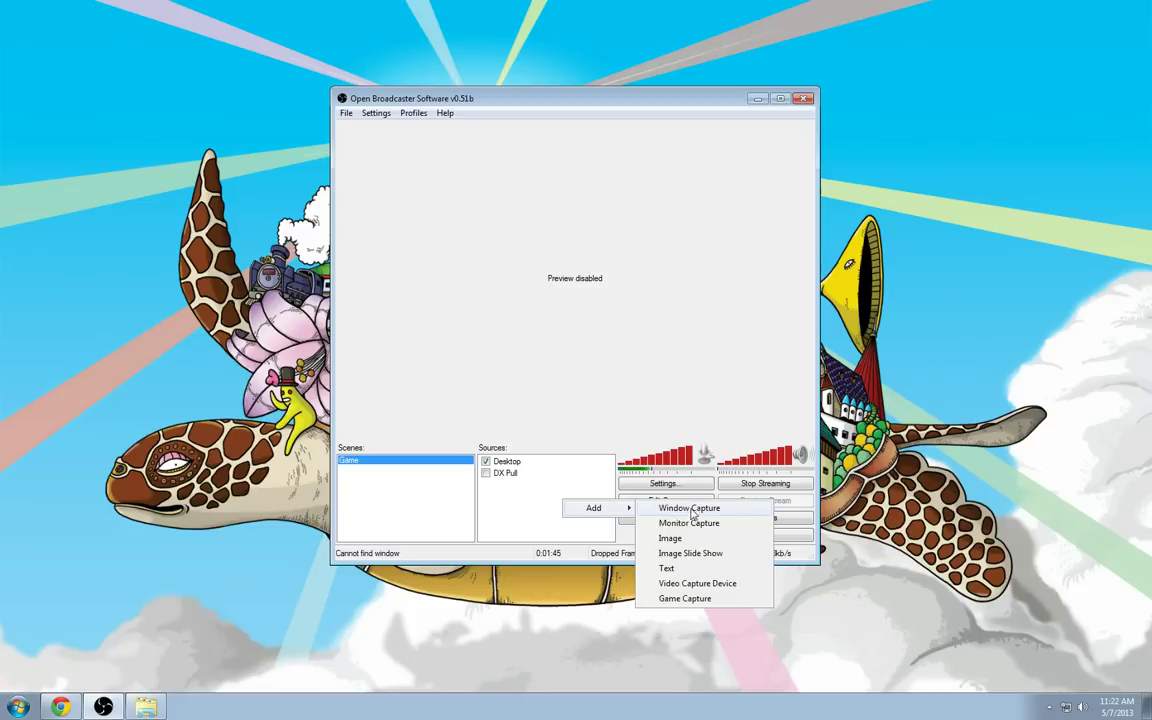
left_click(617, 392)
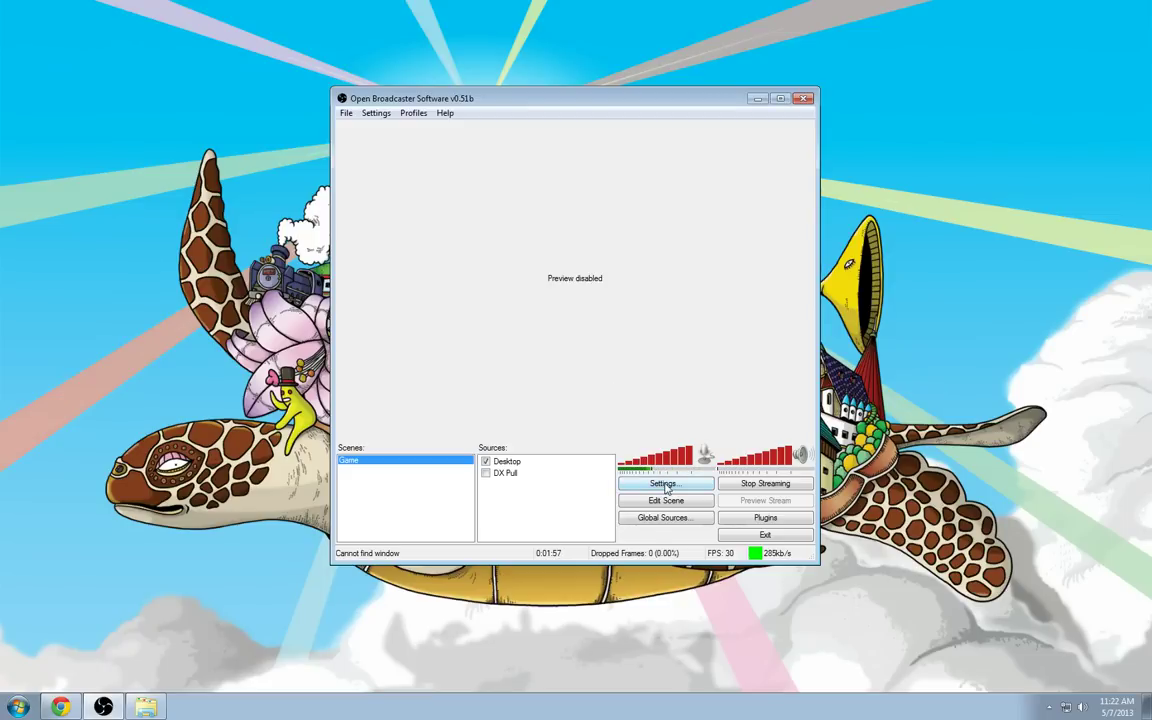
left_click(666, 487)
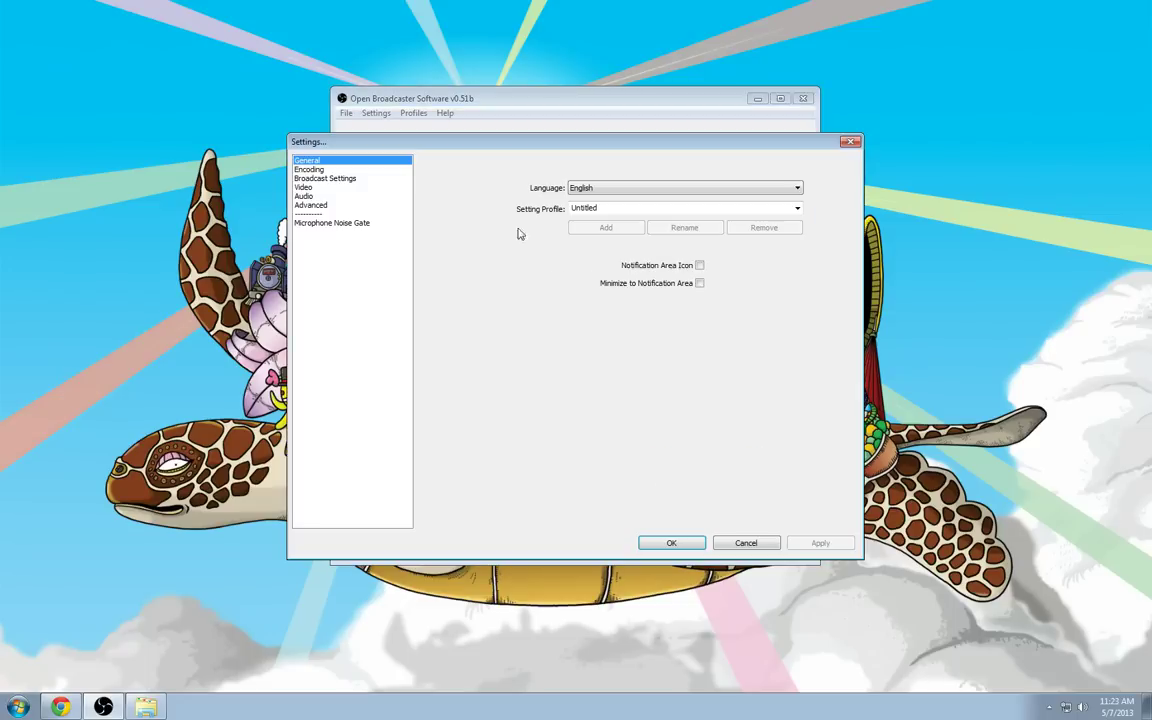
Step: View the Encoding page: quality balance 10, max bitrate and buffer 8000, AAC at 320
left_click_drag(522, 150, 643, 26)
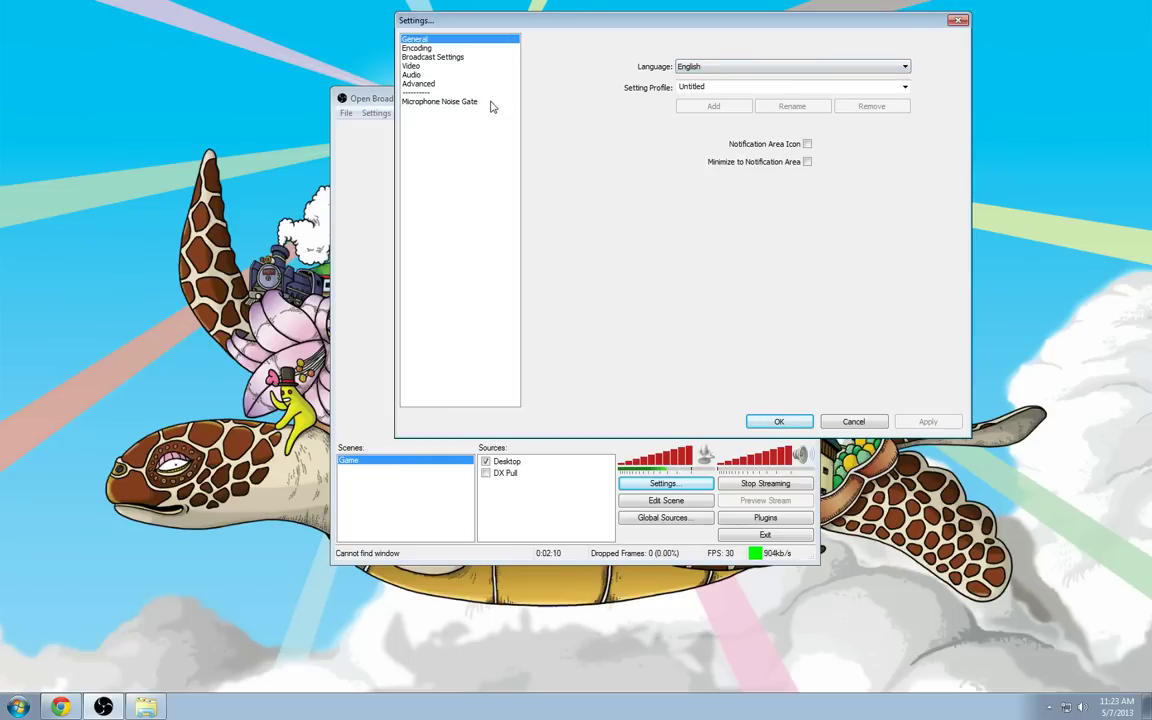
left_click(420, 48)
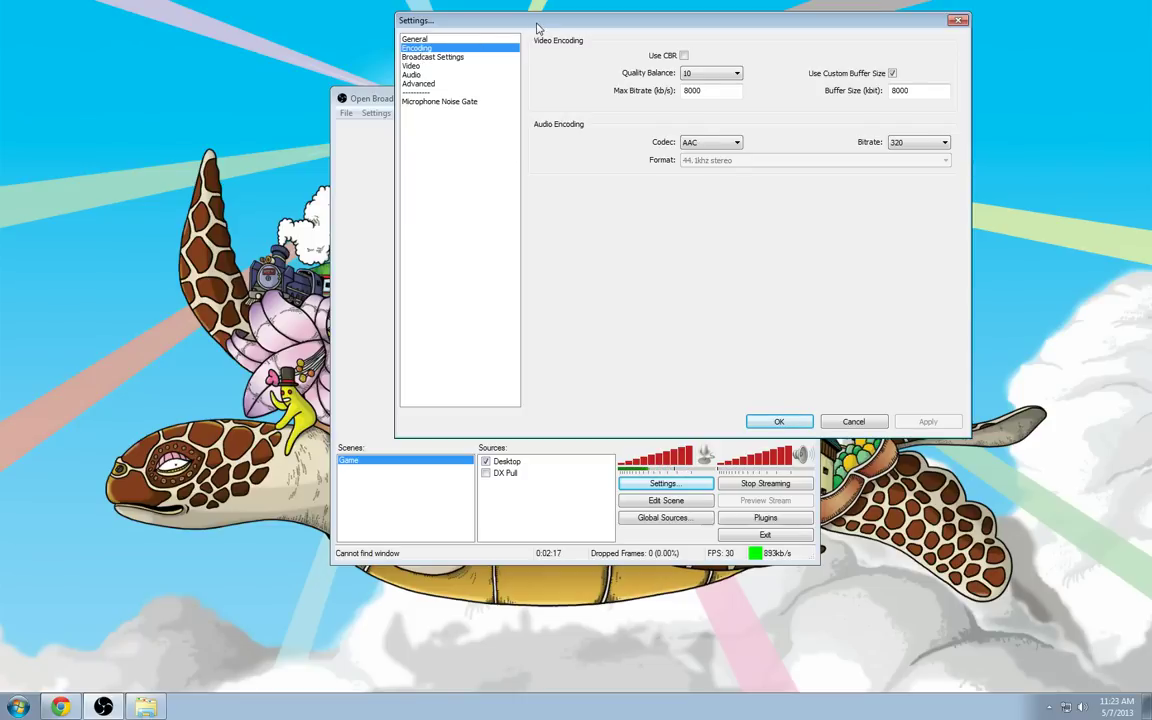
left_click_drag(484, 24, 440, 42)
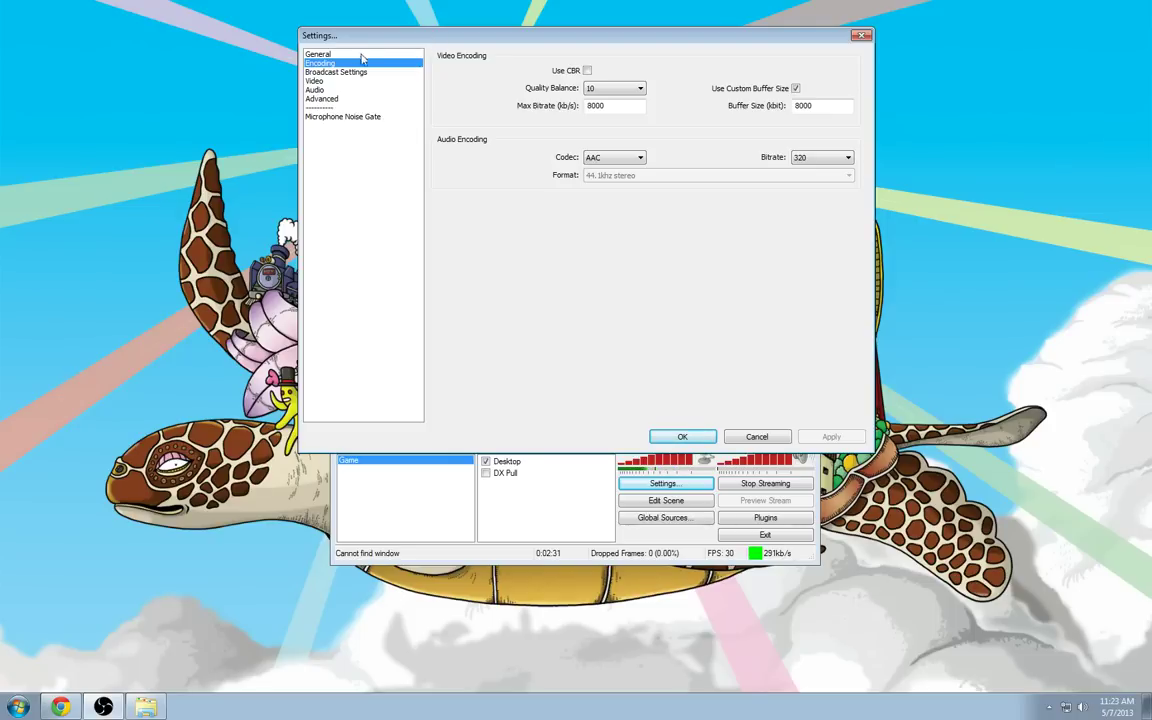
left_click(352, 73)
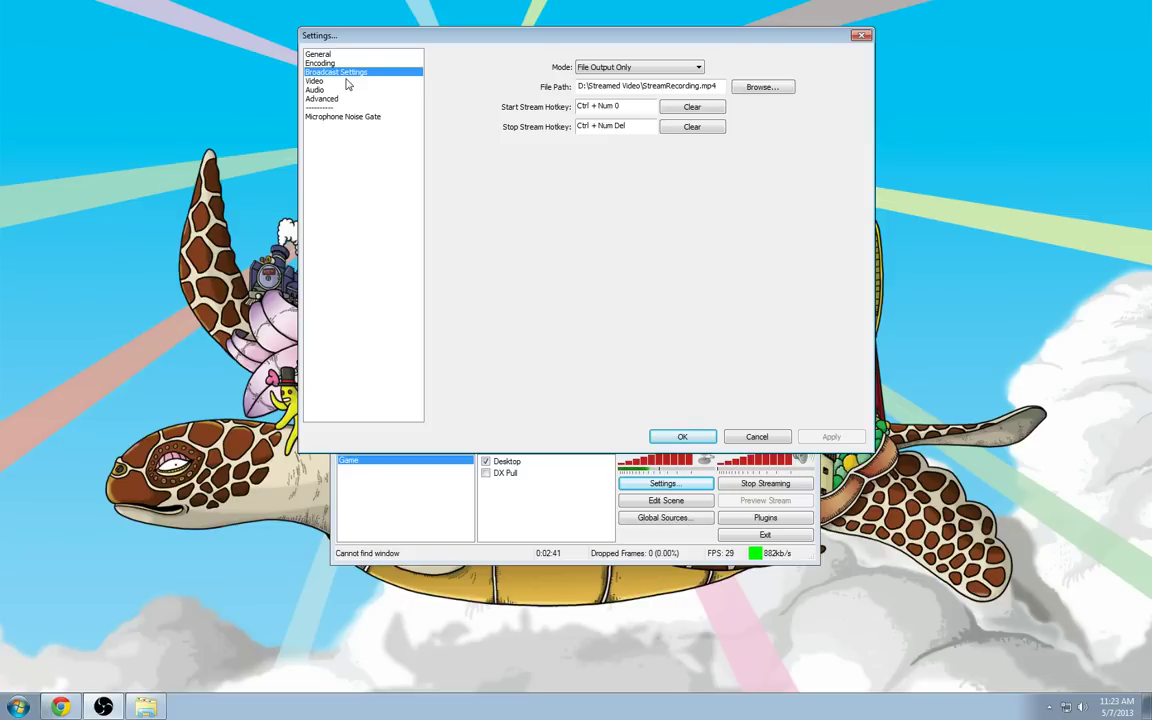
Step: Step through the Video and Audio pages, with Default desktop and microphone devices, to Advanced
left_click(347, 83)
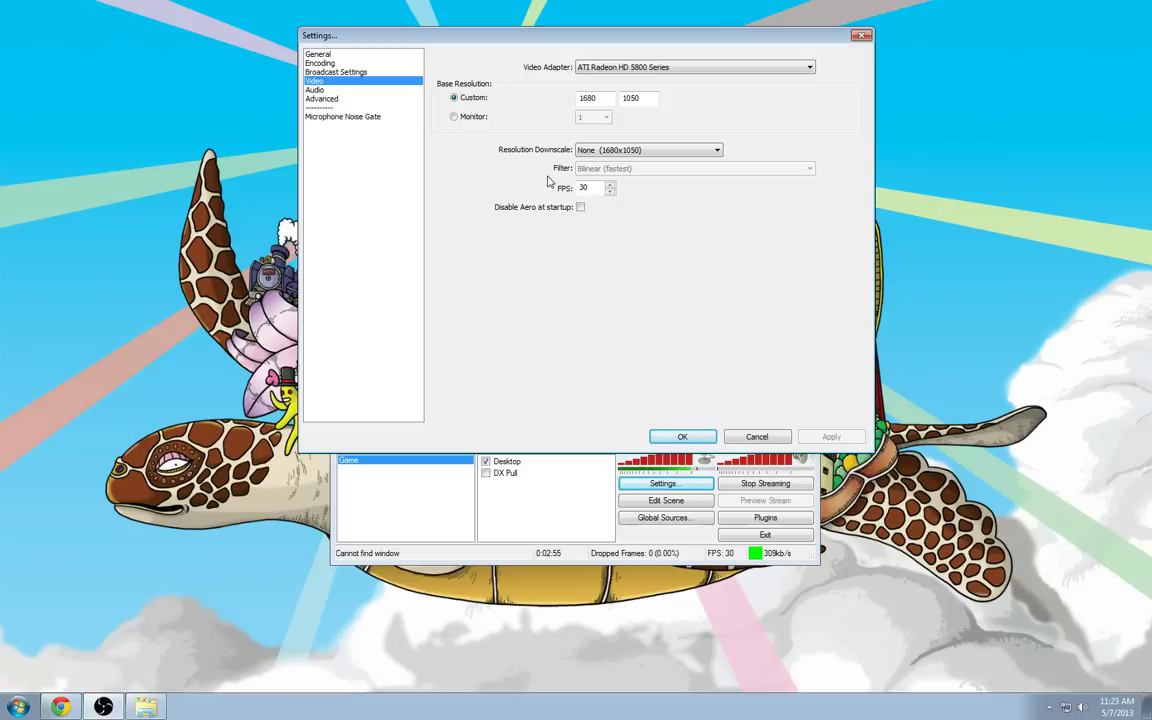
left_click(345, 91)
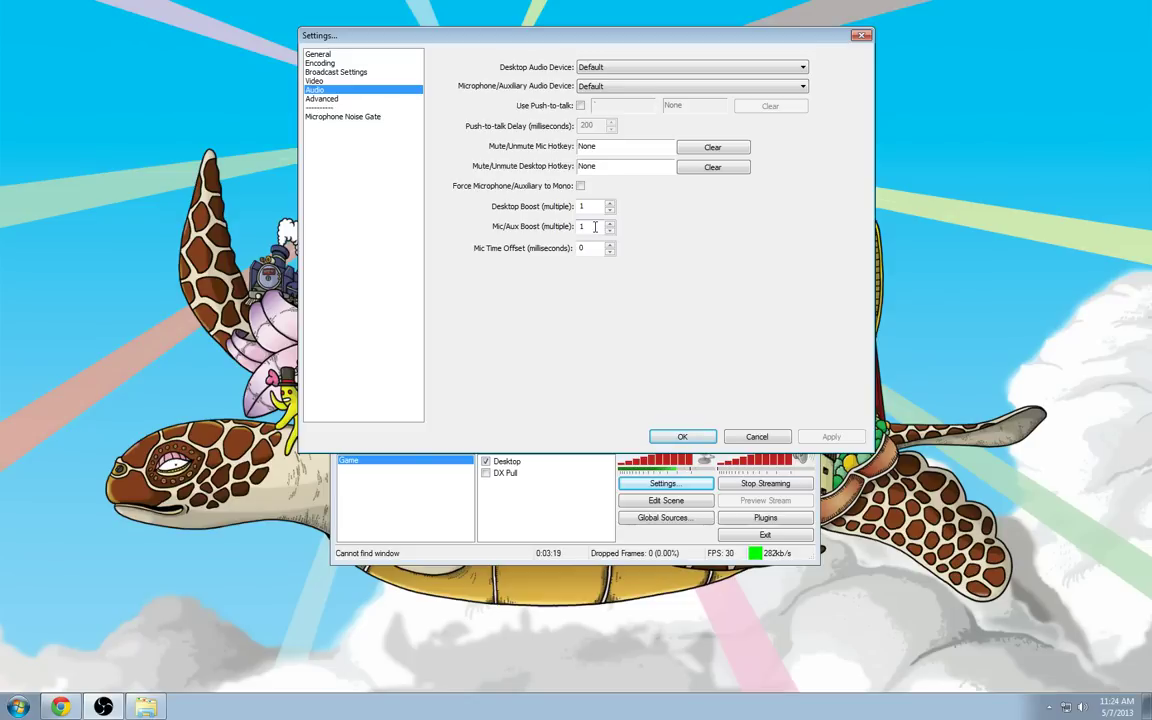
left_click(391, 100)
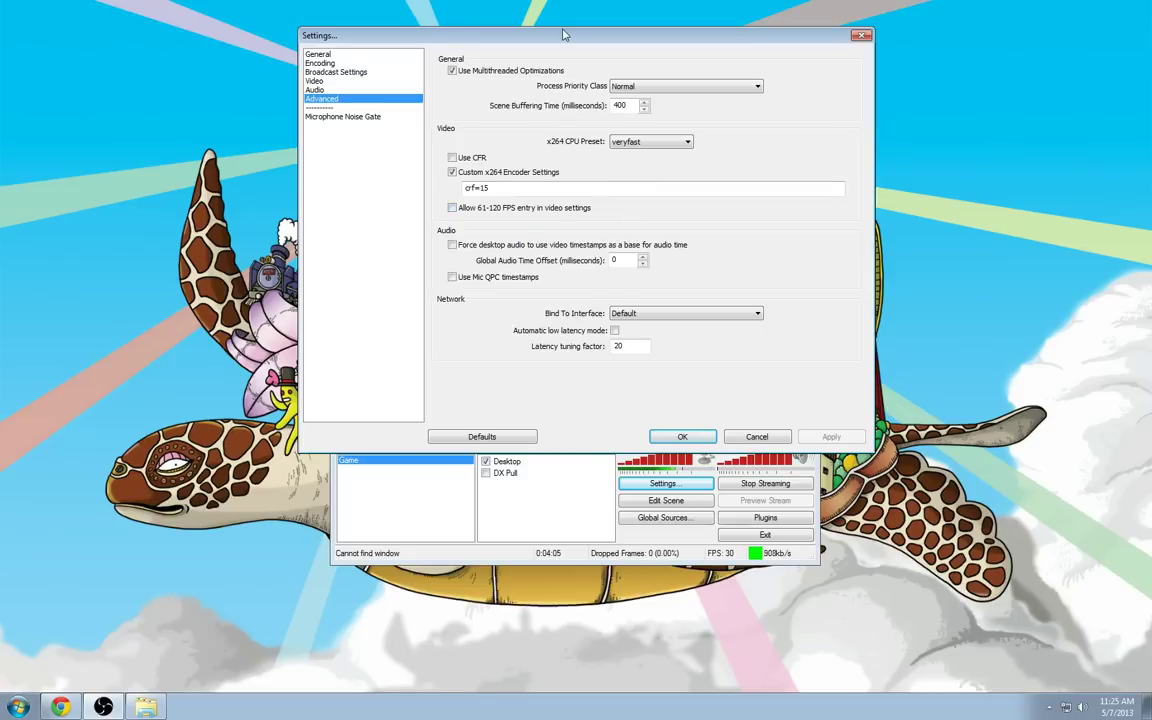
Step: Confirm the veryfast preset and crf=15 on Advanced, then close Settings with OK
mouse_move(565, 36)
left_mouse_down()
mouse_move(563, 149)
mouse_move(558, 36)
mouse_move(557, 58)
left_mouse_up()
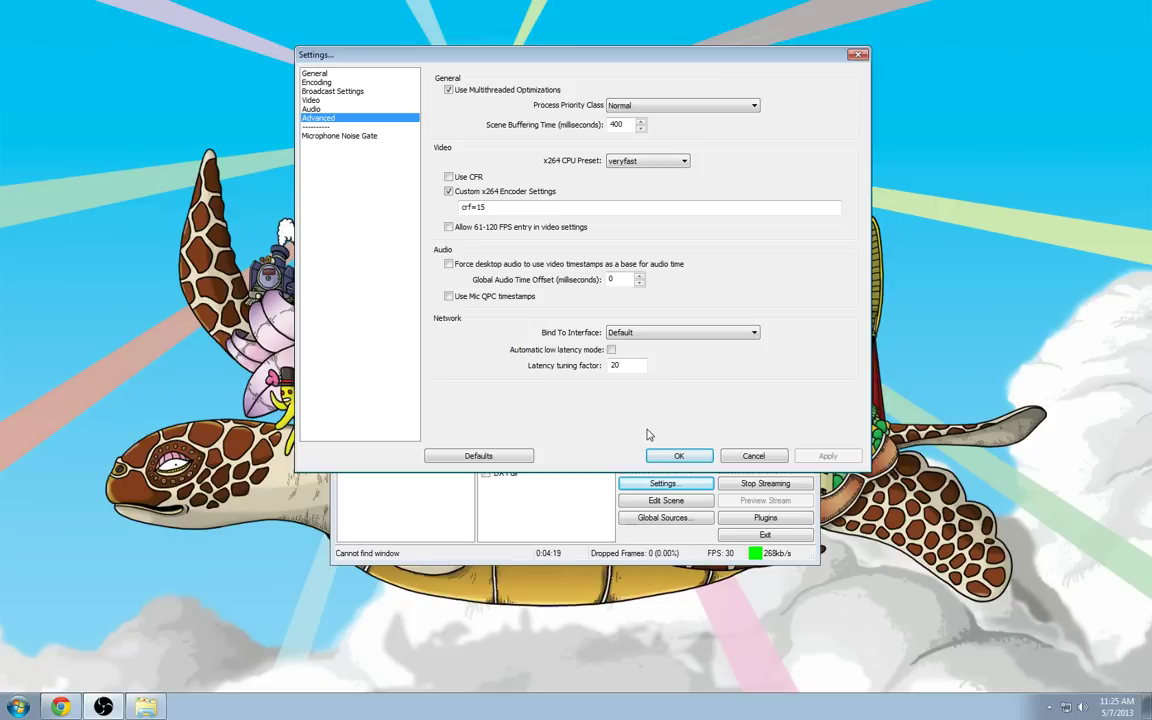
left_click(679, 455)
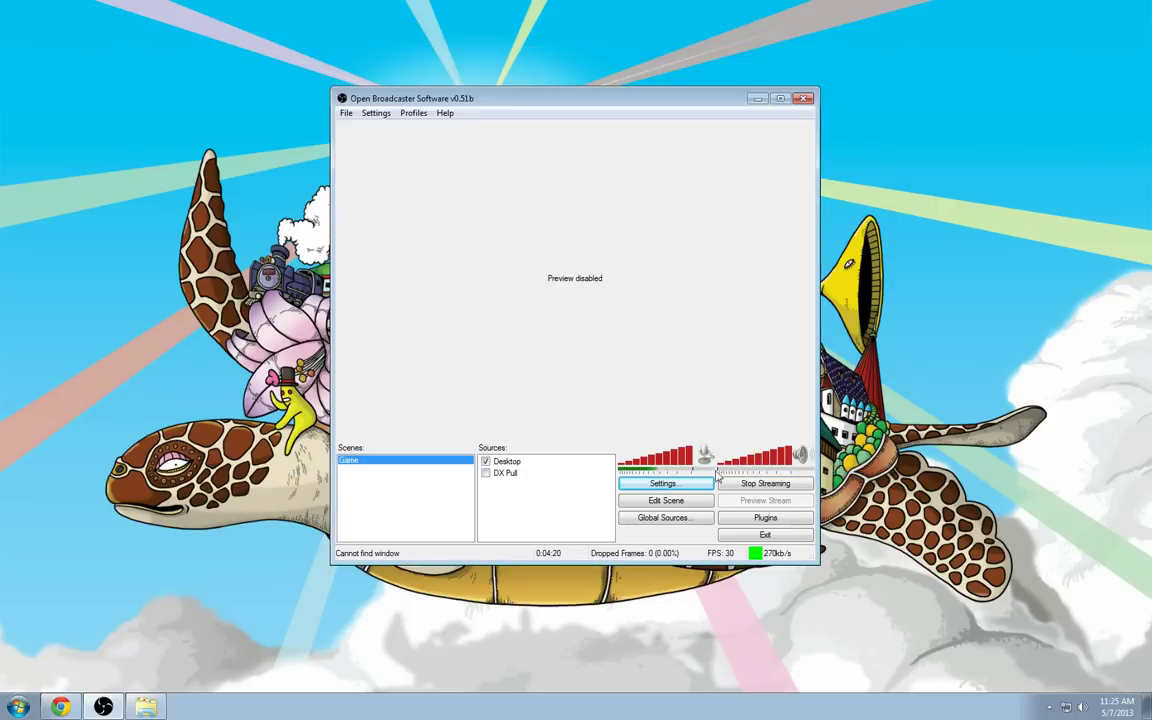
Step: In DX Pull's Game Capture properties, keep '[explorer]: Streamed Video' as target with gamma 1.25
right_click(537, 476)
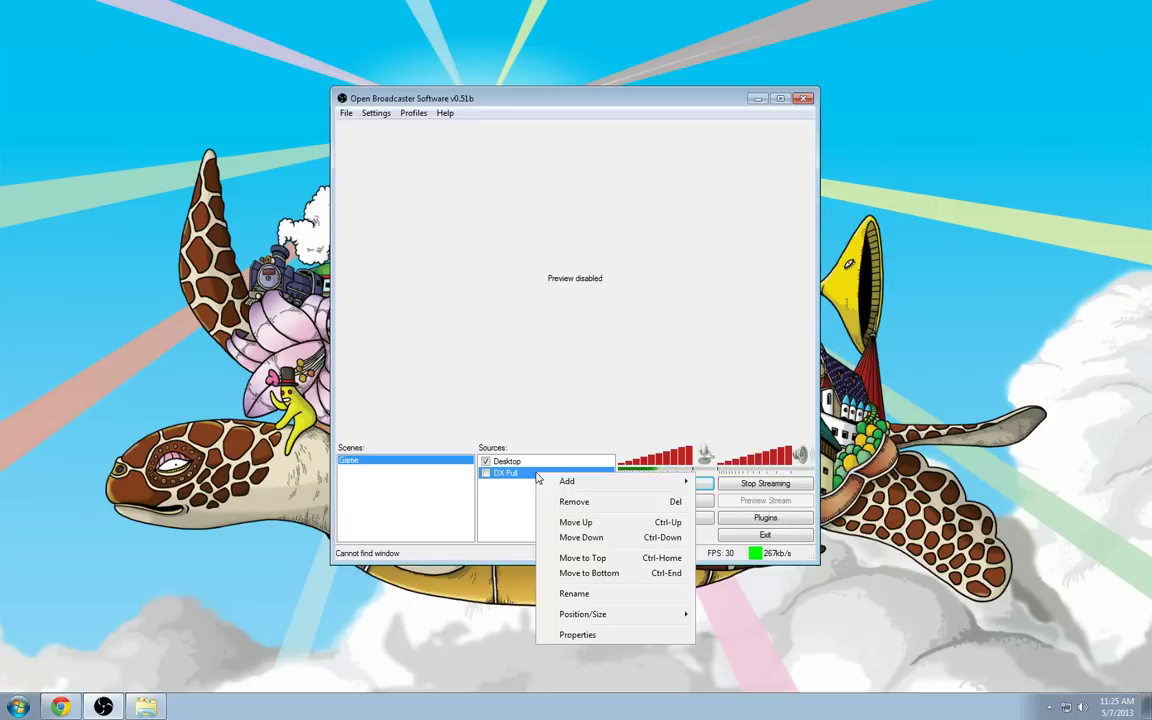
left_click(590, 637)
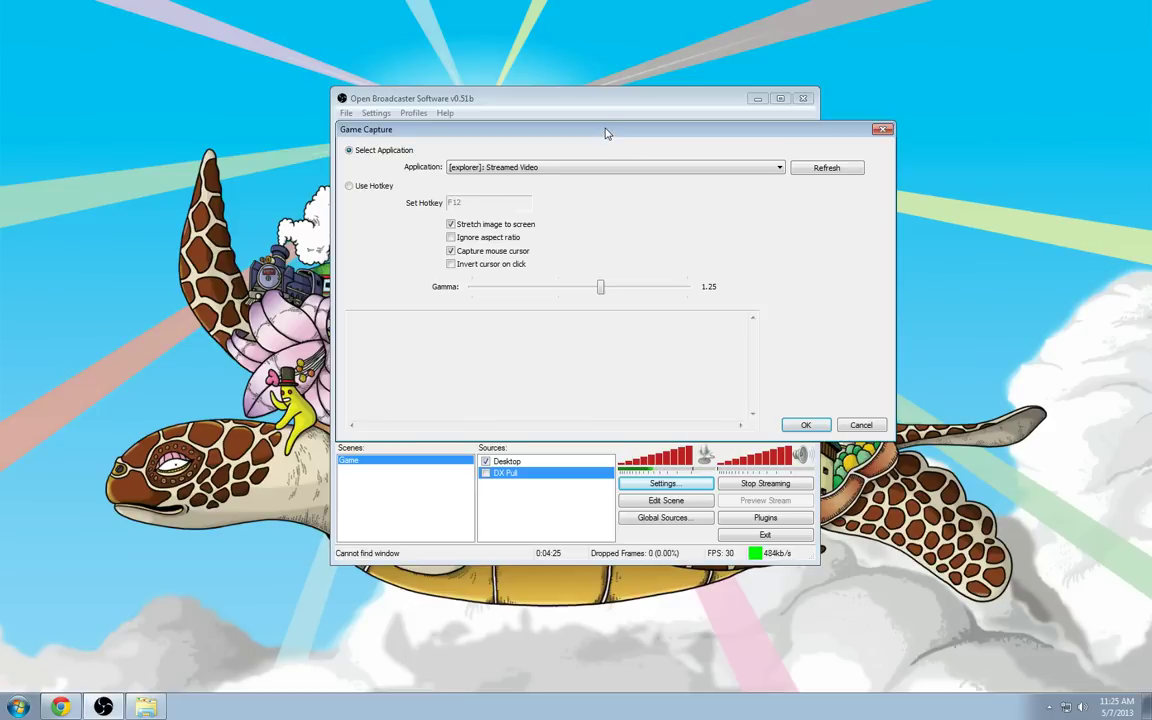
left_click_drag(605, 133, 345, 98)
left_click(349, 131)
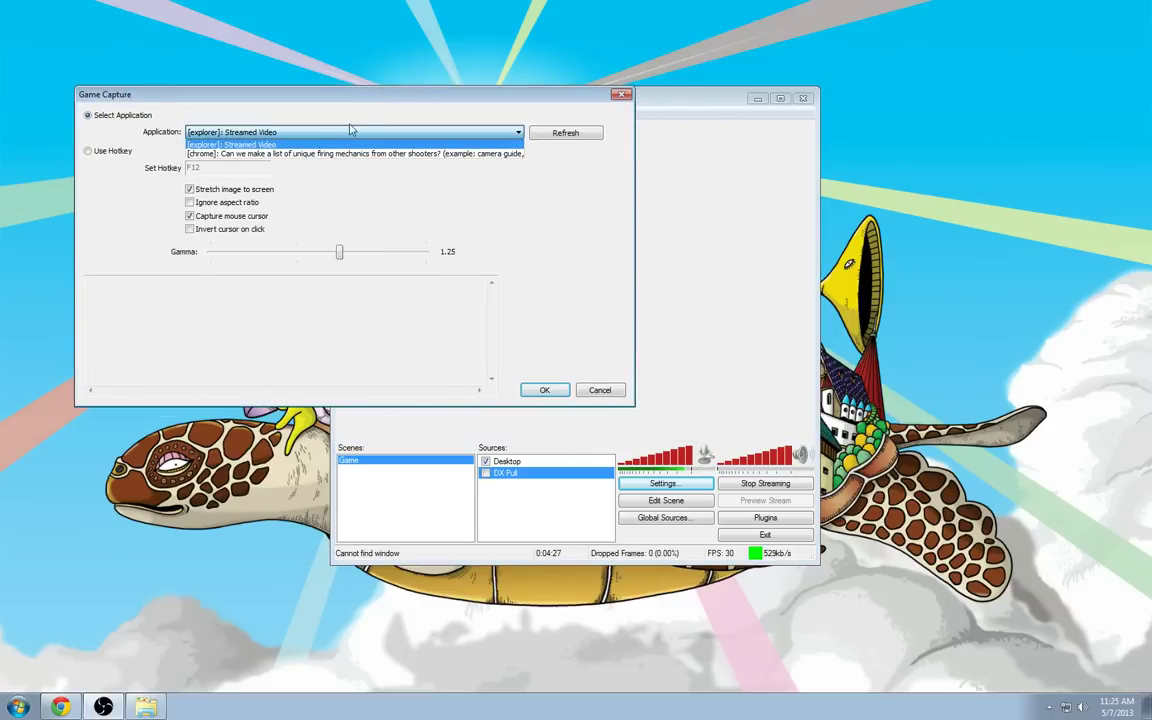
left_click(366, 124)
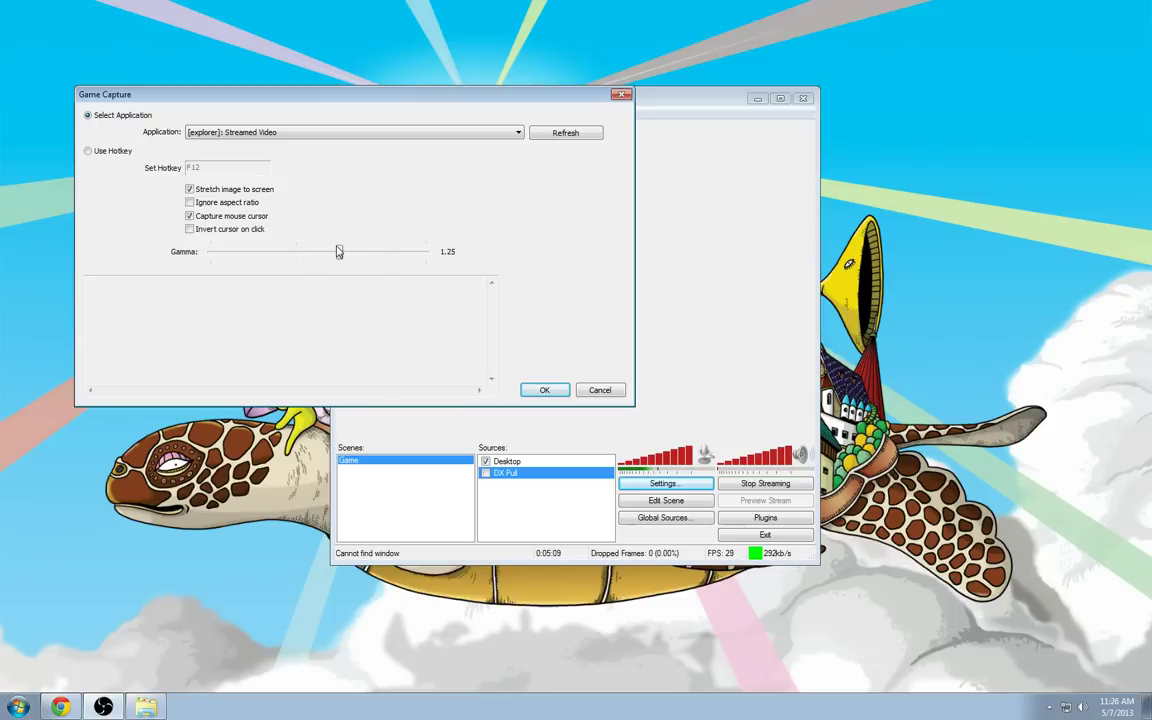
left_click(541, 390)
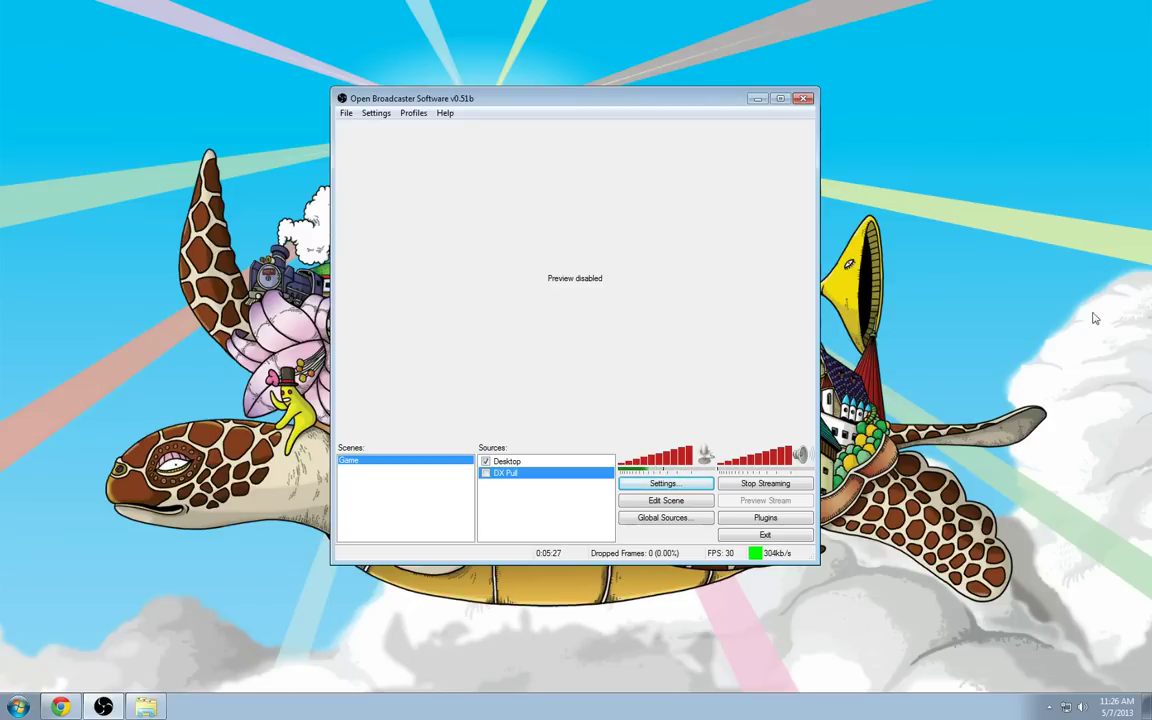
Step: Reopen Settings on the Advanced page showing the veryfast preset and crf=15
left_click(662, 484)
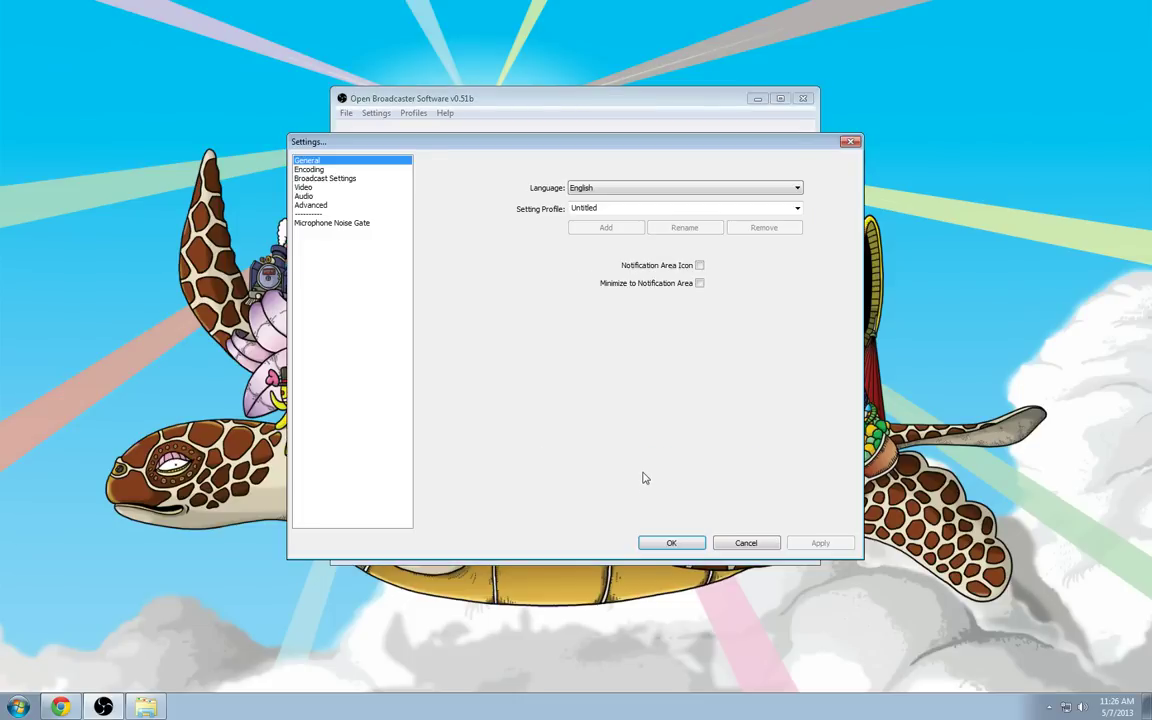
left_click(321, 206)
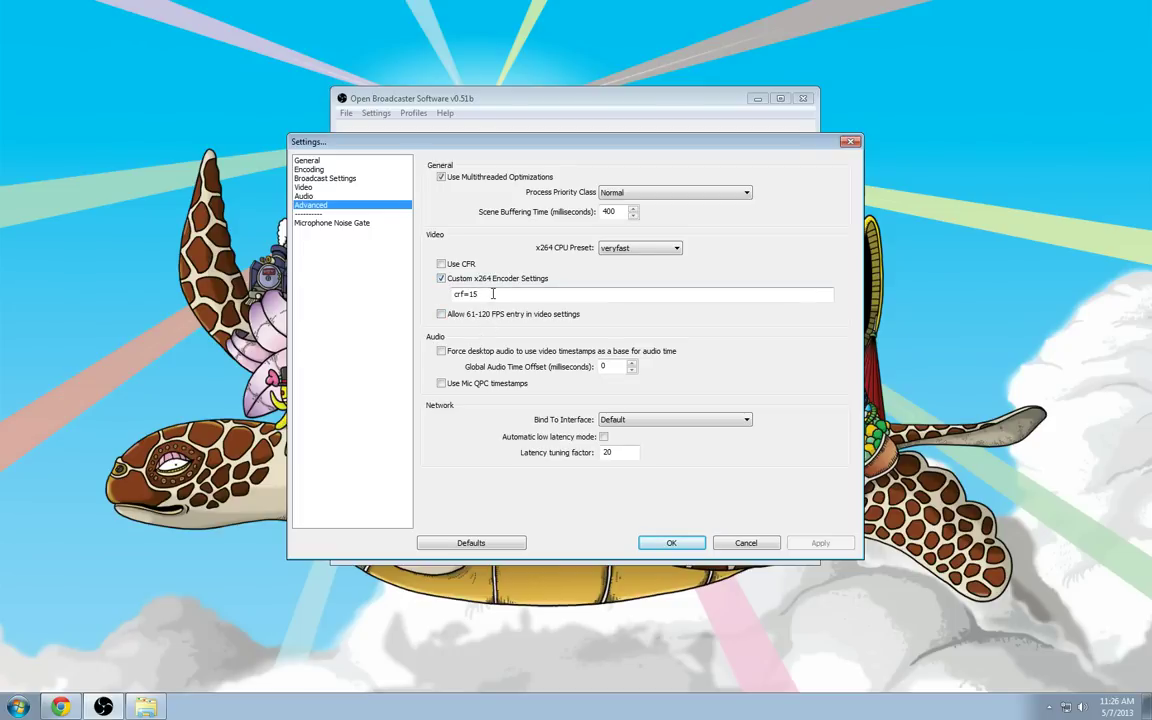
Step: Show the Encoding page with quality balance 10, 8000 bitrate and buffer, AAC 320
left_click(309, 169)
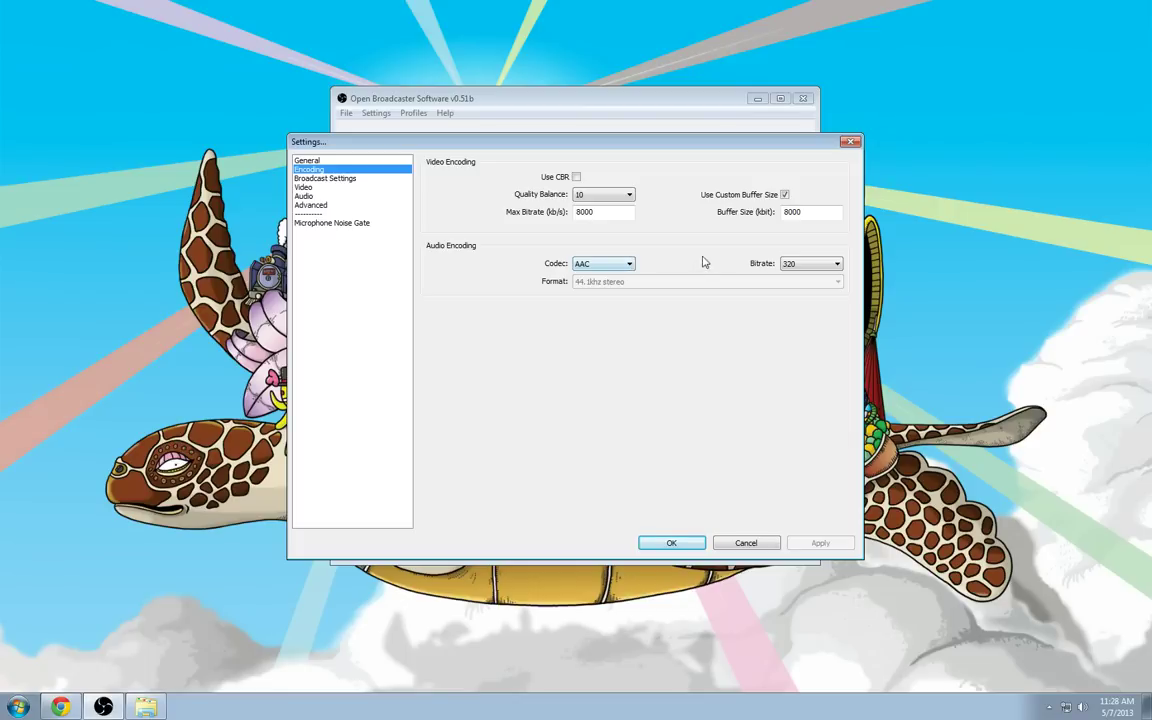
left_click(824, 264)
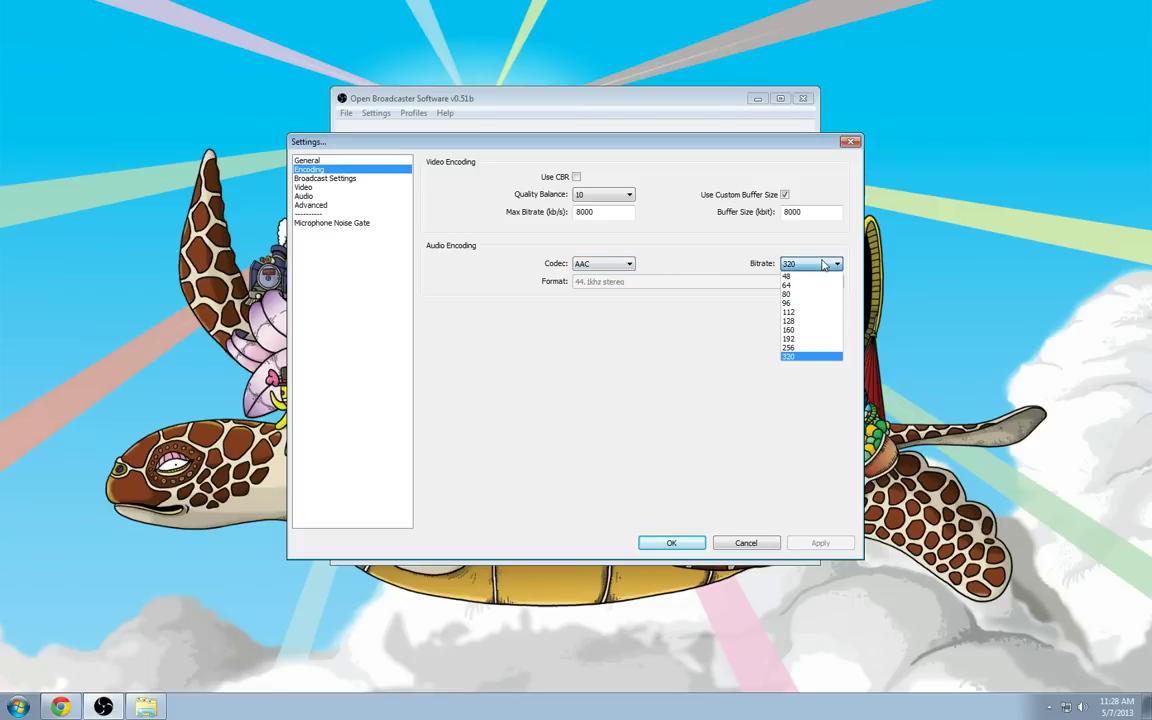
left_click(824, 264)
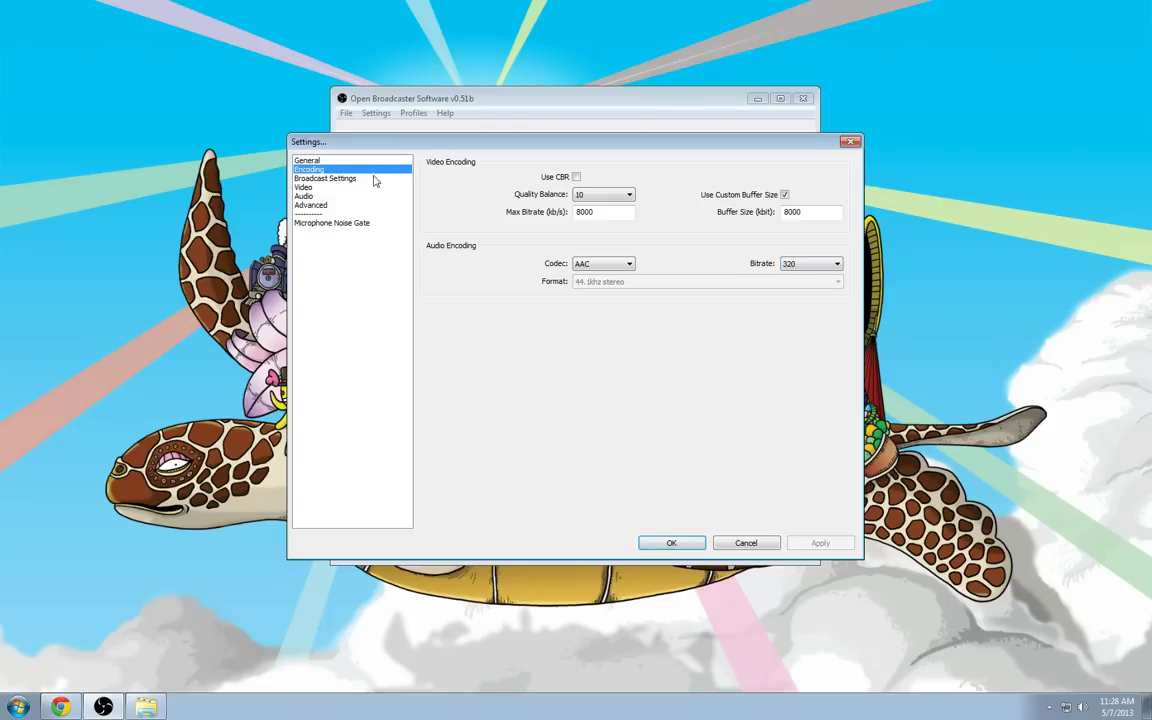
Step: Set Broadcast mode to Live Stream on Twitch / Justin.tv, US West: San Francisco server, and save
left_click(330, 178)
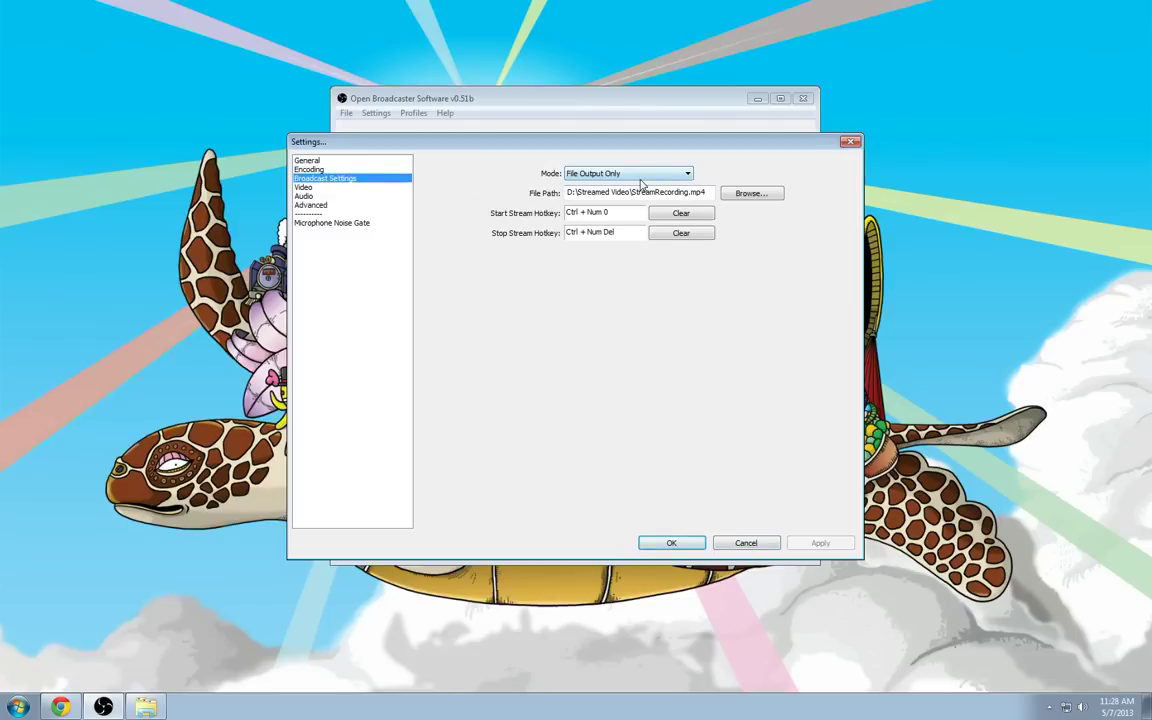
left_click(645, 175)
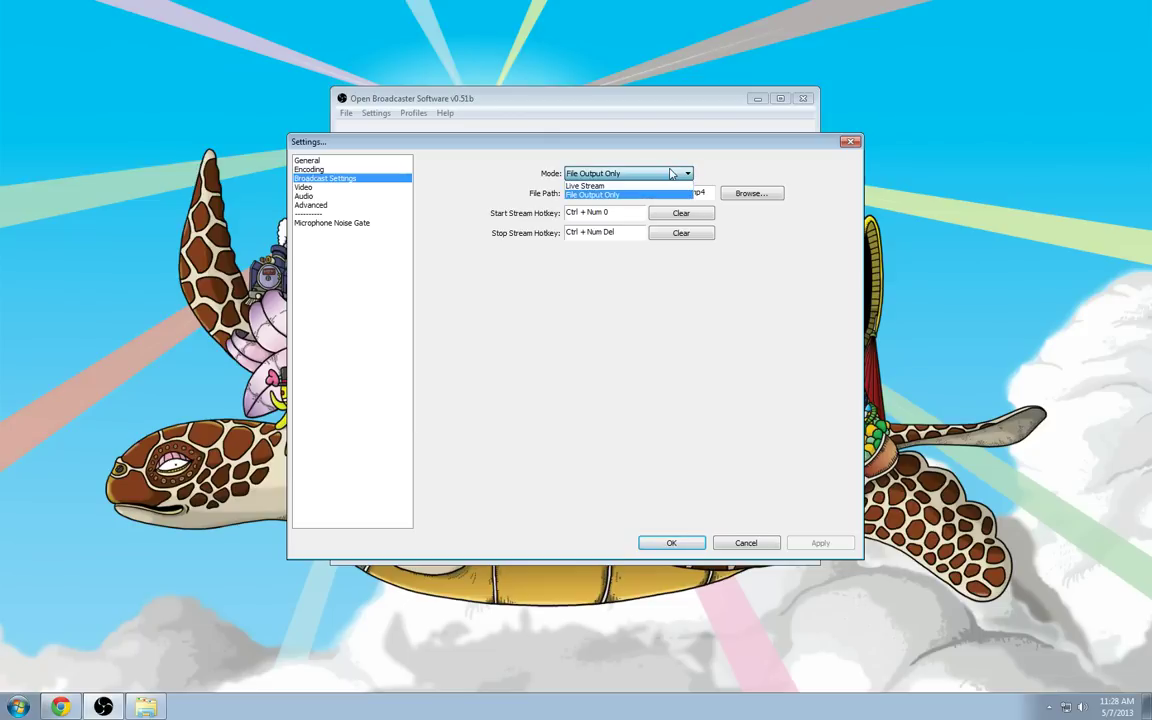
left_click(660, 186)
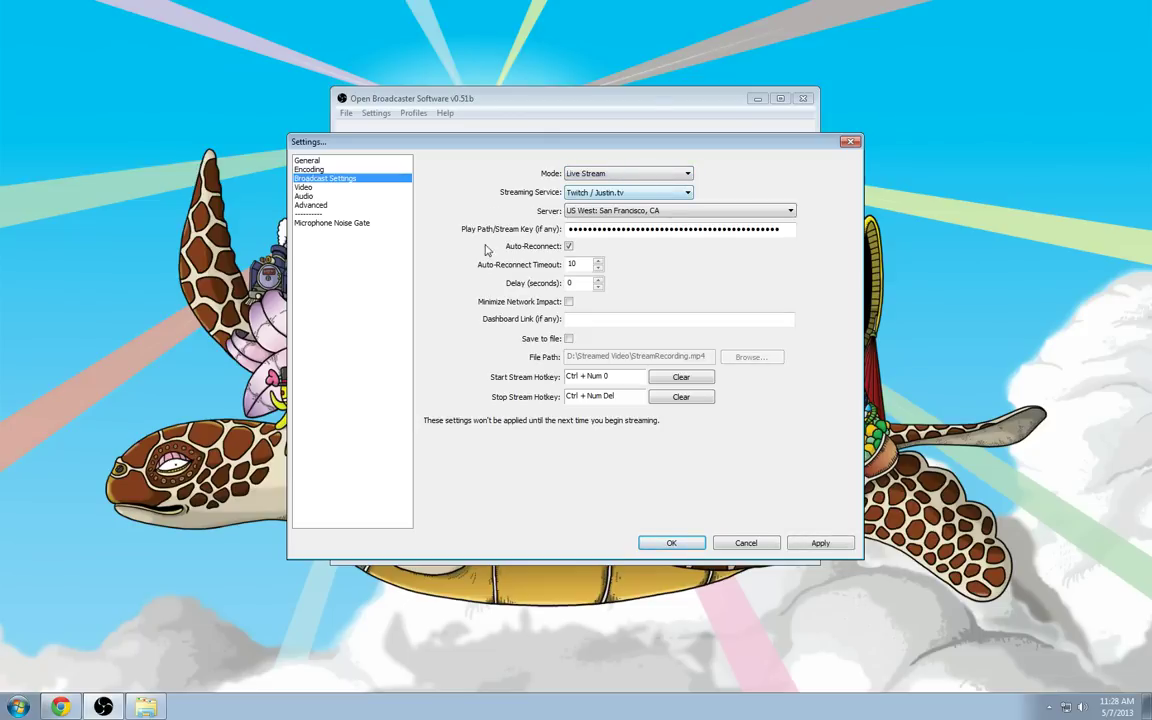
left_click(577, 229)
left_click_drag(495, 149, 499, 60)
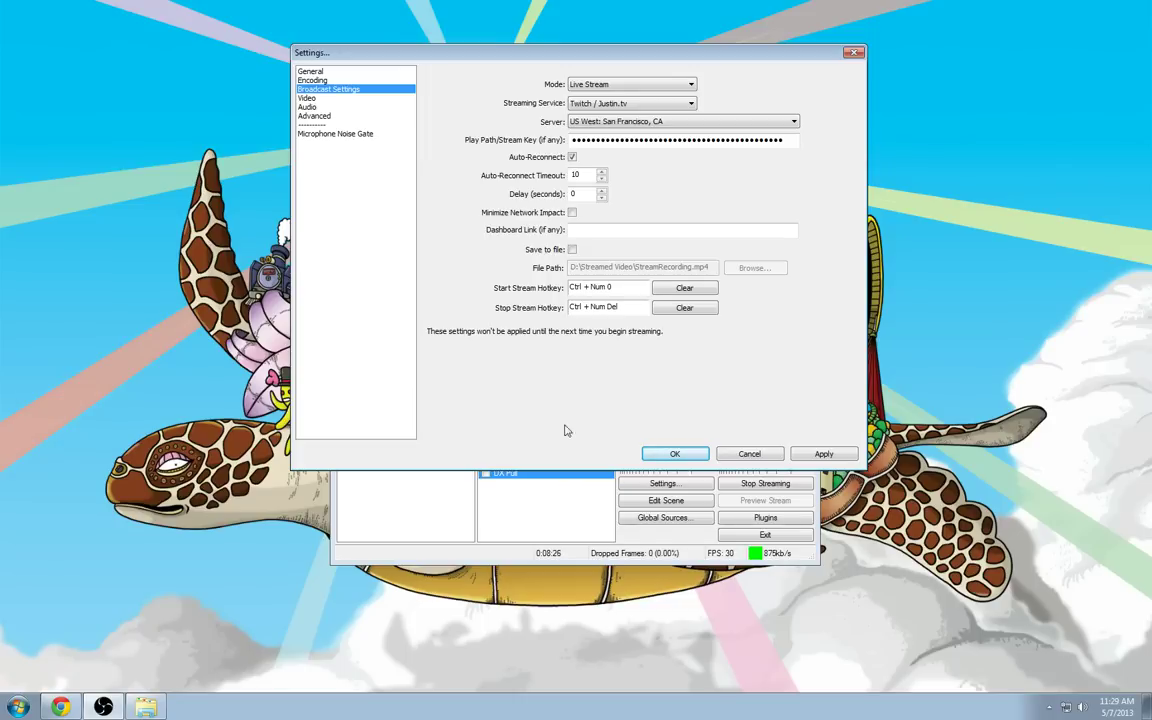
left_click(675, 453)
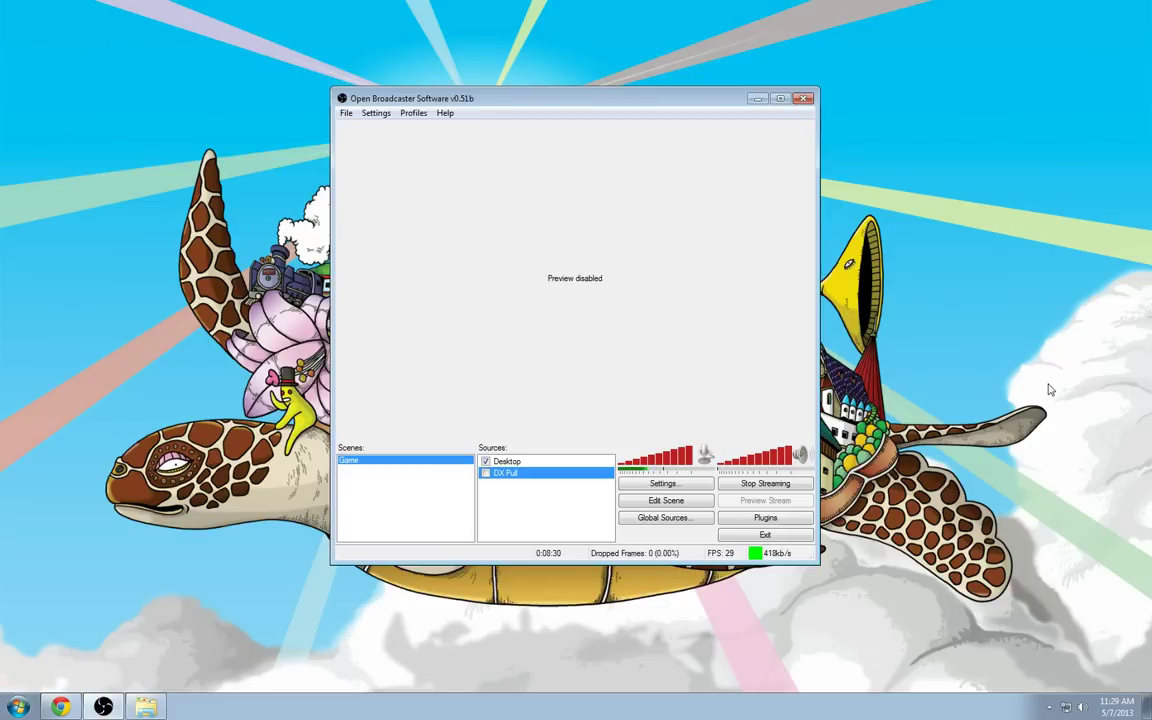
Step: Check the Sources Add submenu without adding anything, then bring up the preview display options
right_click(517, 492)
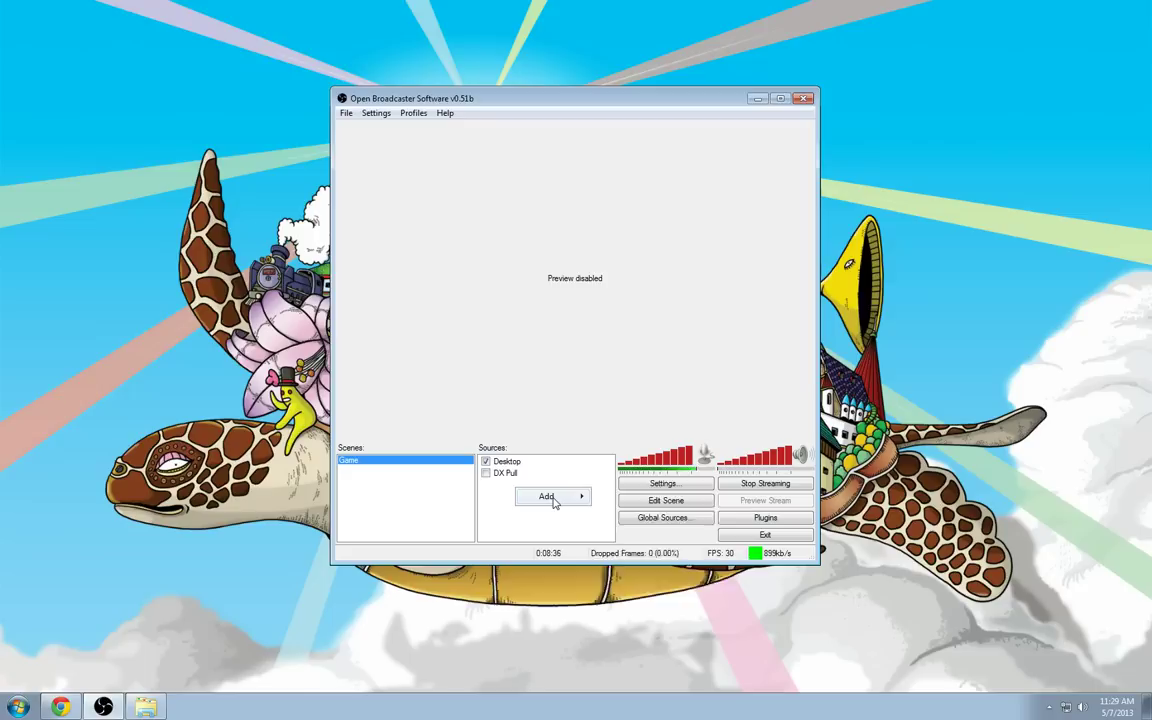
mouse_move(553, 499)
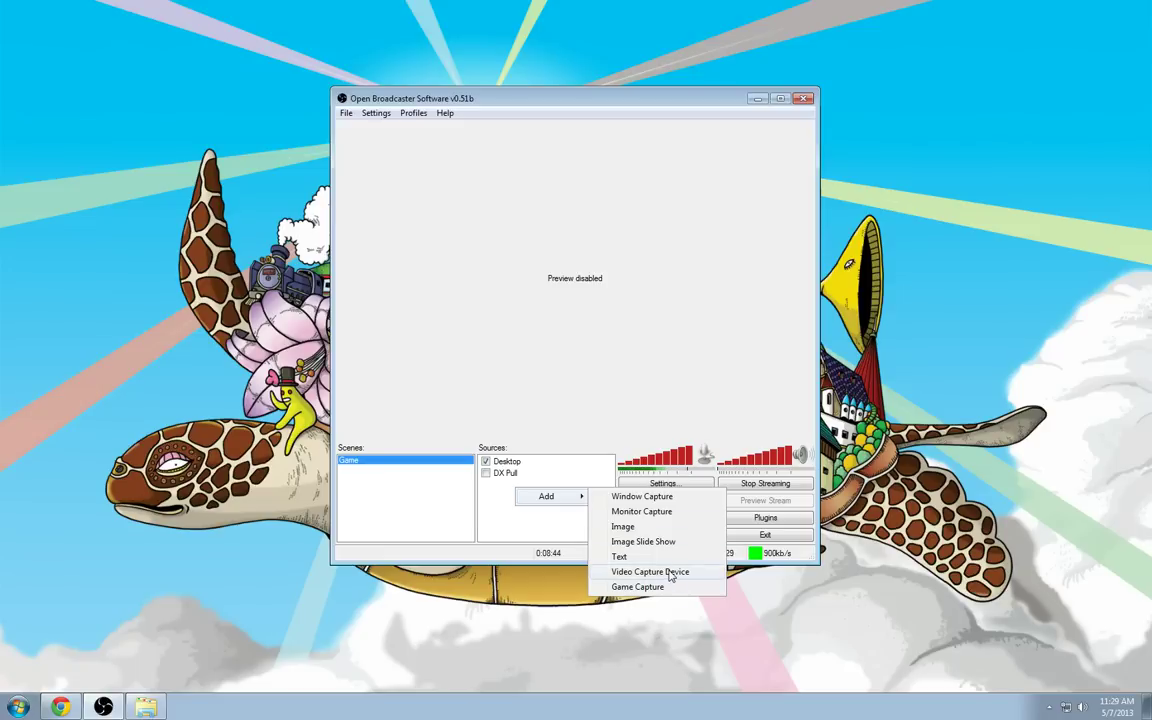
left_click(489, 532)
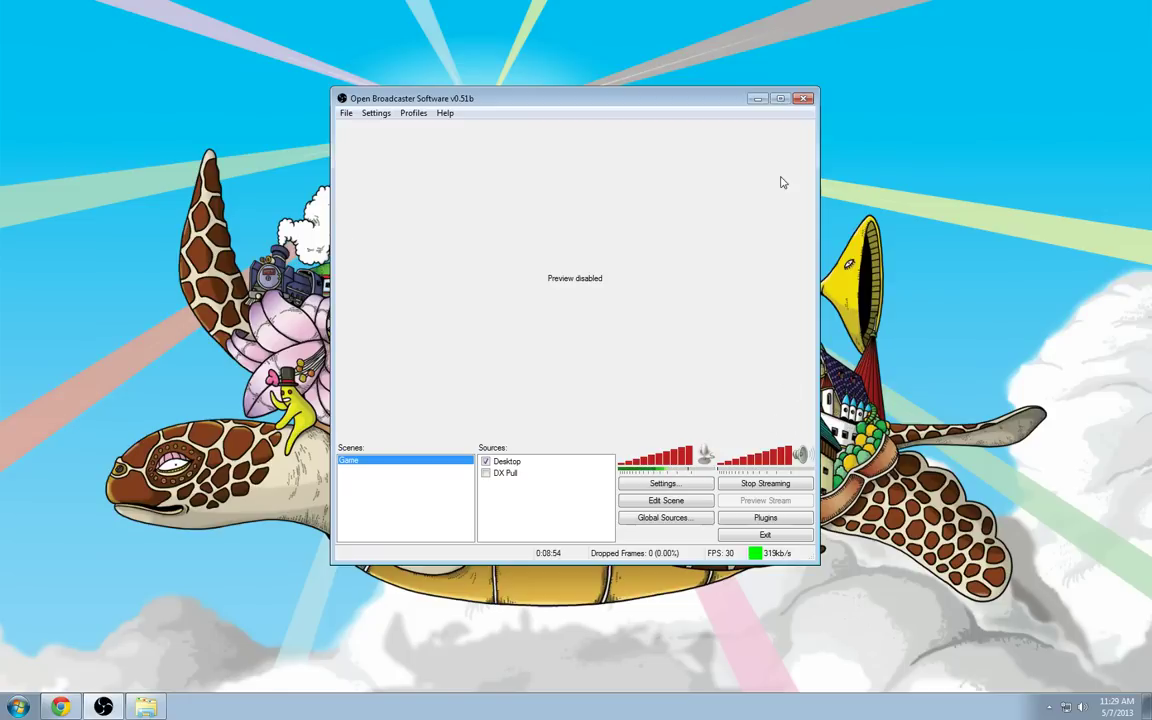
right_click(479, 240)
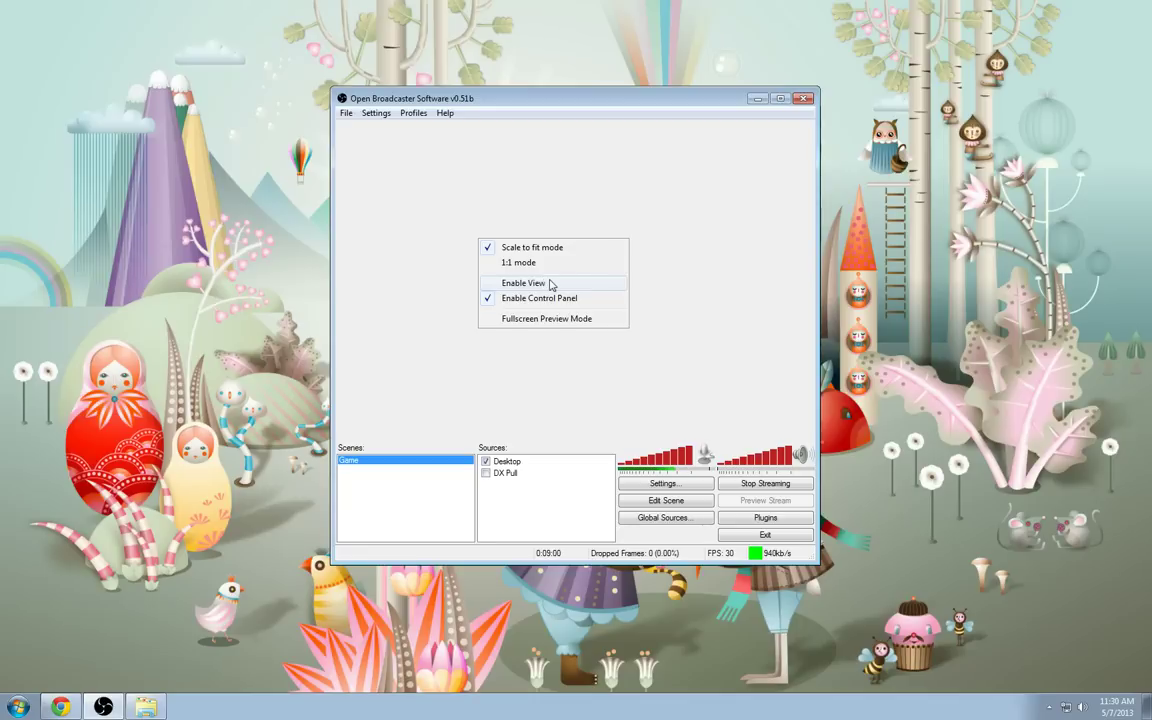
left_click(551, 285)
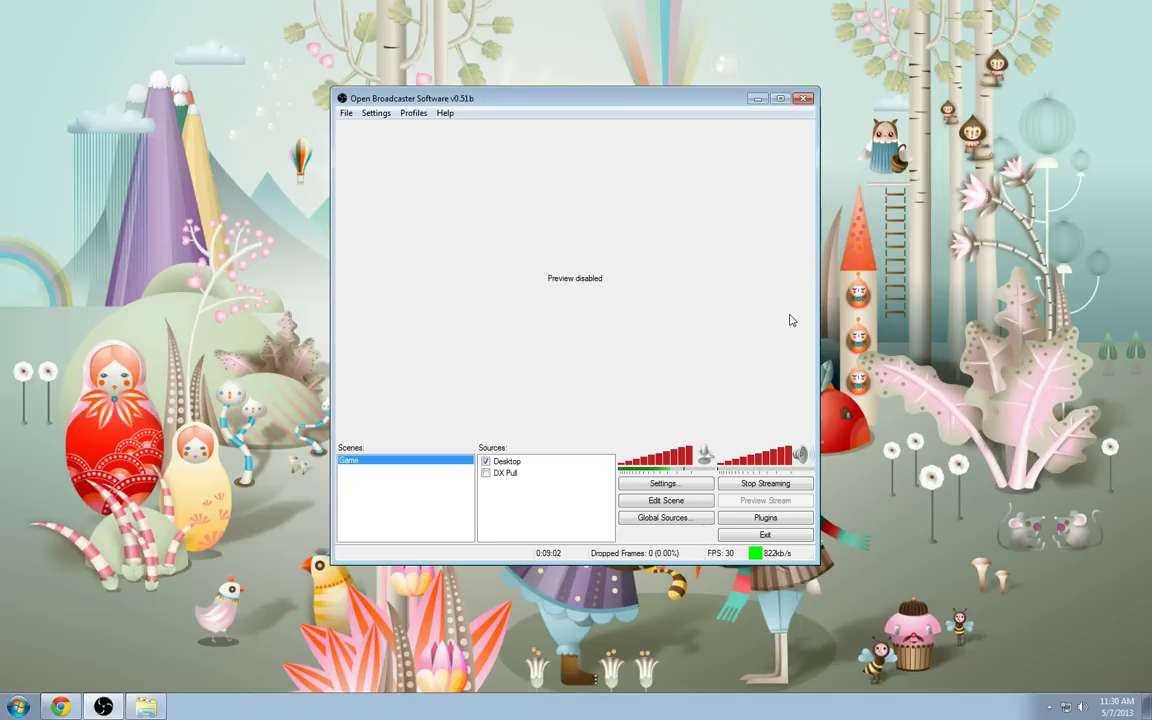
right_click(790, 320)
left_click(842, 361)
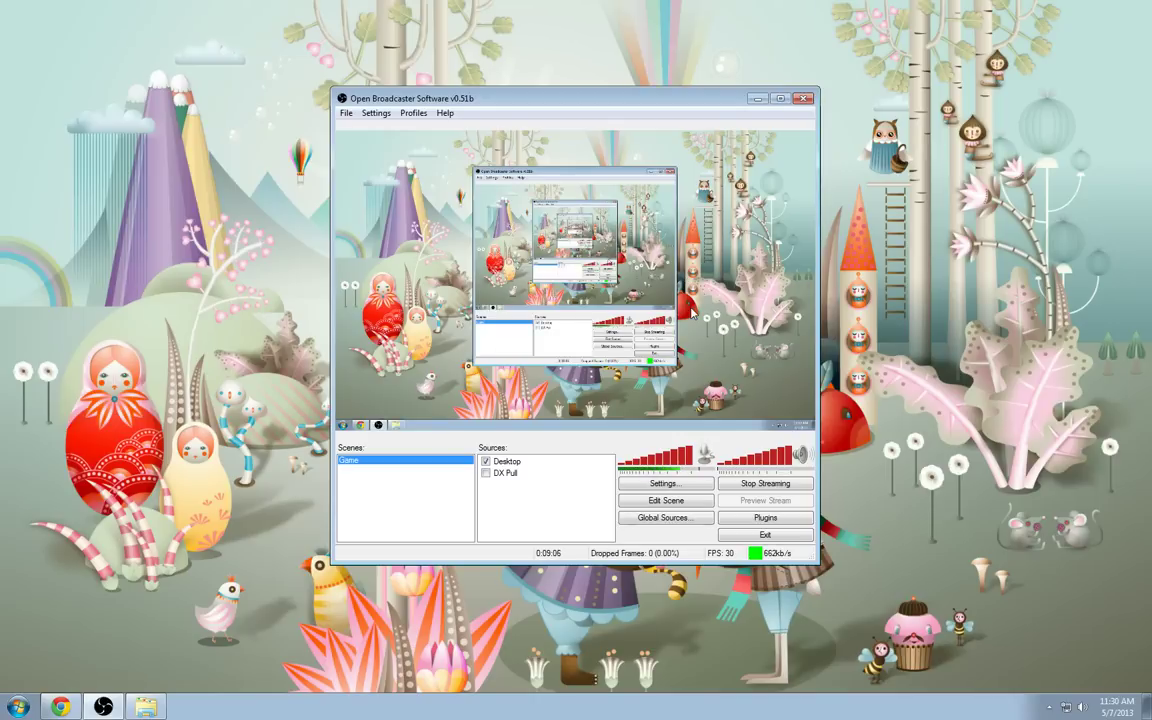
right_click(662, 279)
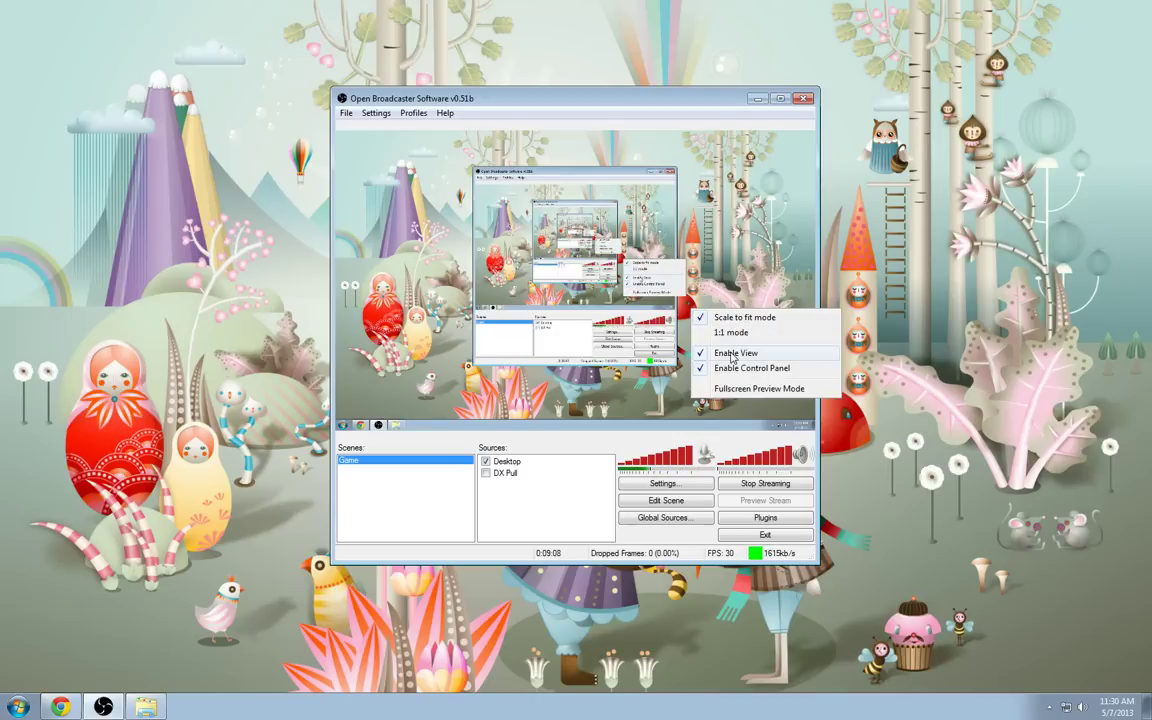
left_click(715, 331)
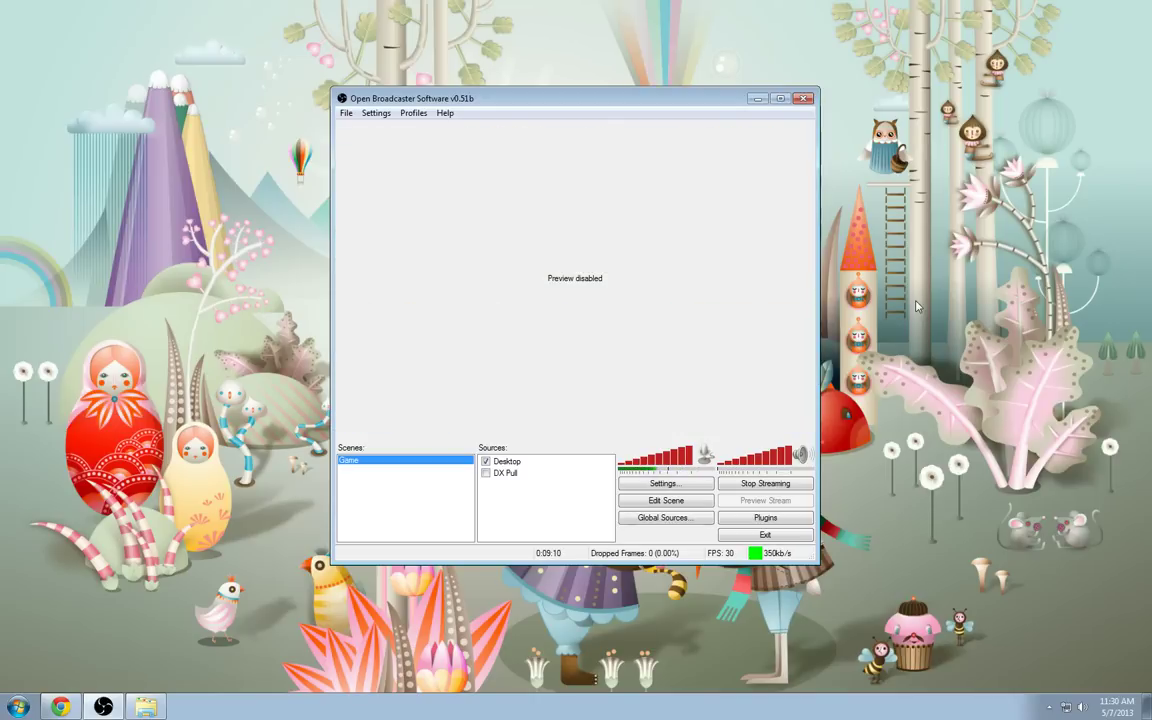